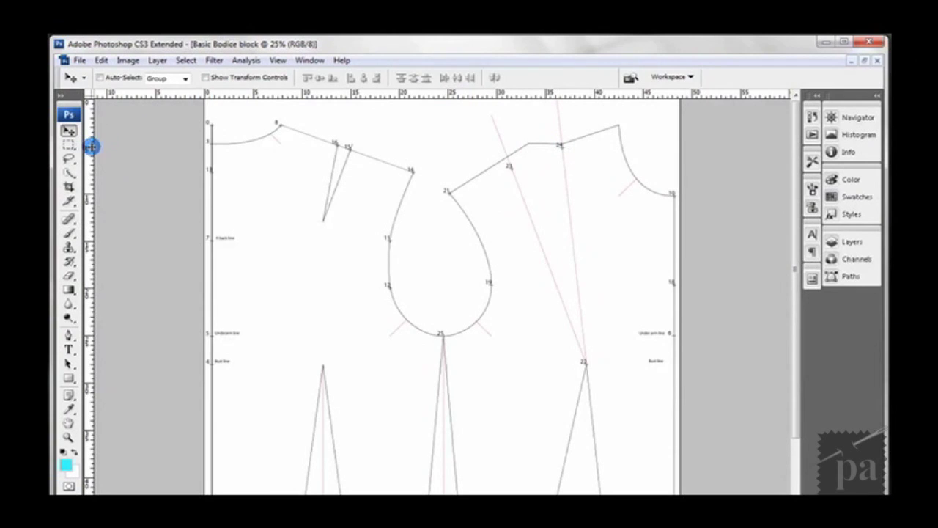
# Step: Add a vertical guide through the bodice block's armhole and a horizontal guide across it near points 18 and 19
pyautogui.moveTo(89, 146); pyautogui.dragTo(467, 122)
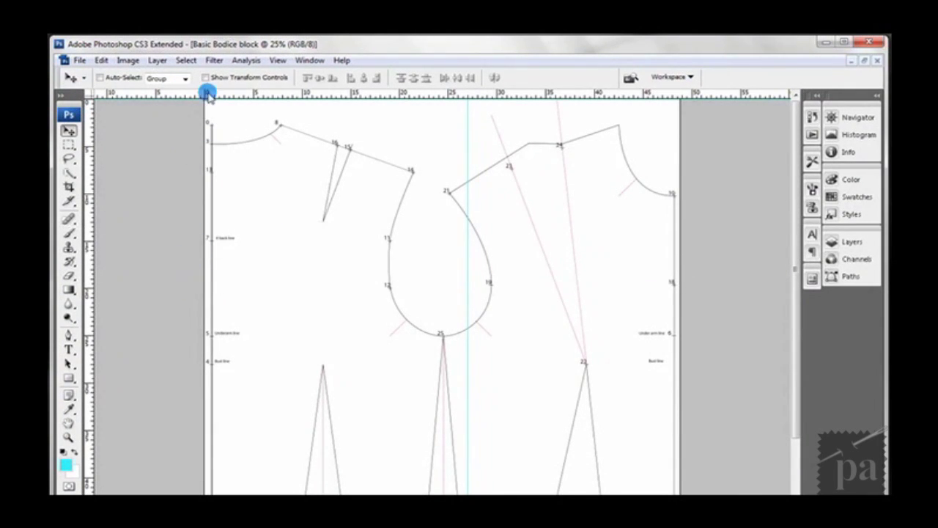
pyautogui.moveTo(205, 94); pyautogui.dragTo(212, 276)
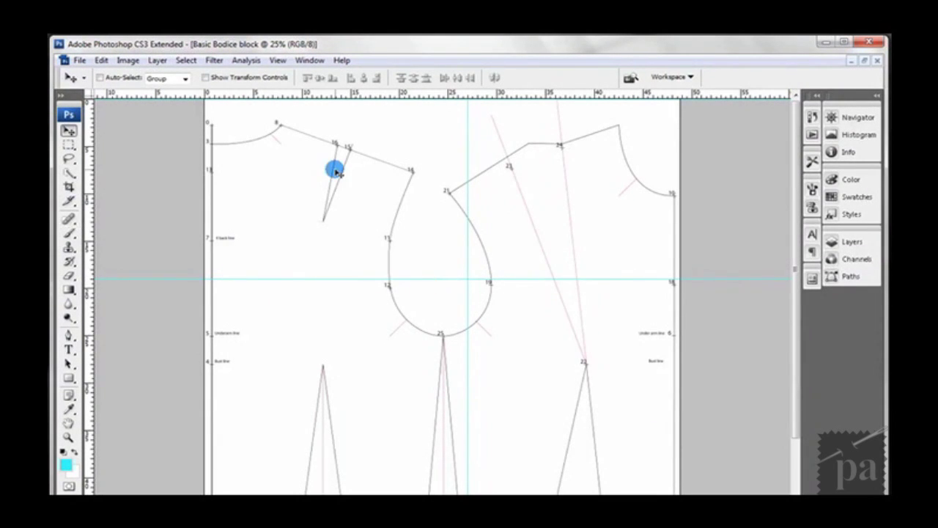
pyautogui.scroll(-3, 584, 184)
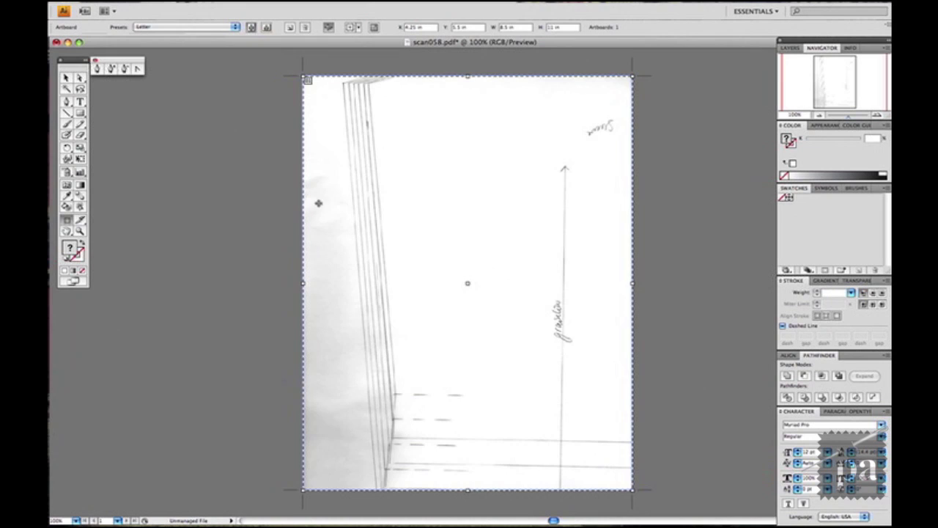
# Step: In Illustrator, enlarge the letter-size artboard upward and to the right of the scanned sleeve page
pyautogui.scroll(-1, 440, 189)
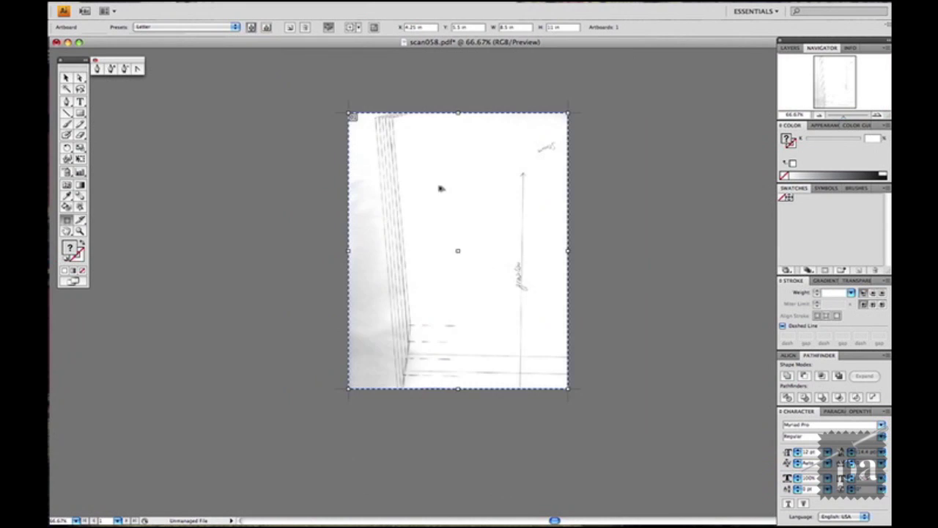
pyautogui.scroll(-4, 498, 382)
pyautogui.moveTo(514, 315); pyautogui.dragTo(676, 192)
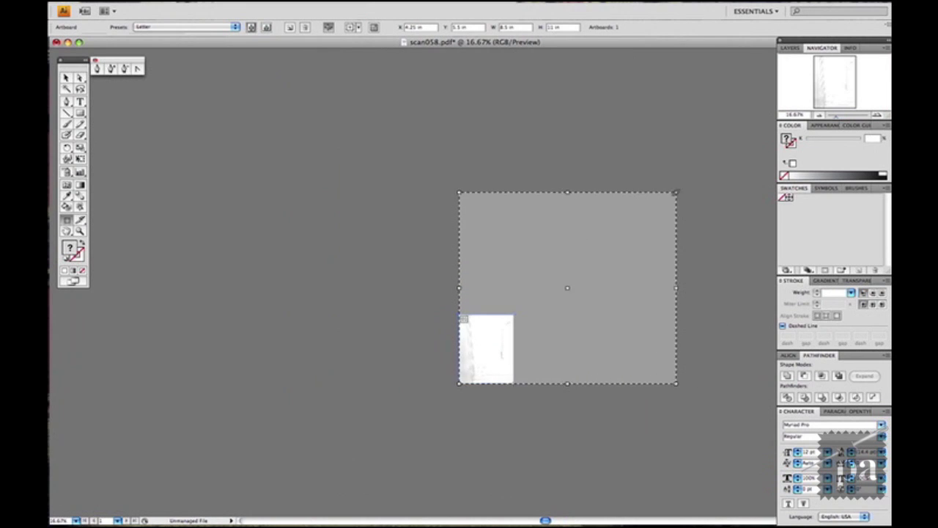
# Step: Select the sleeve cap scan and rotate it so the cap faces upward
pyautogui.press('v')
pyautogui.scroll(2, 676, 320)
pyautogui.click(381, 348)
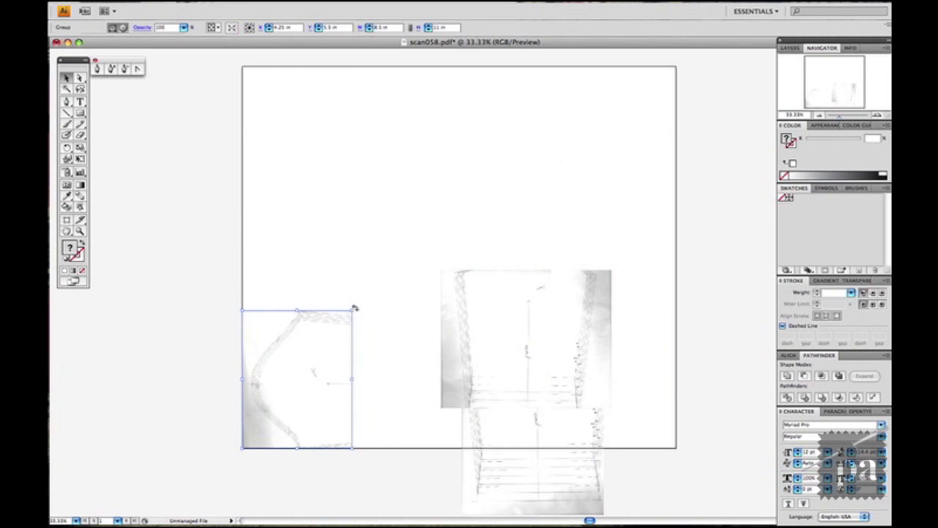
pyautogui.moveTo(352, 308); pyautogui.dragTo(572, 187)
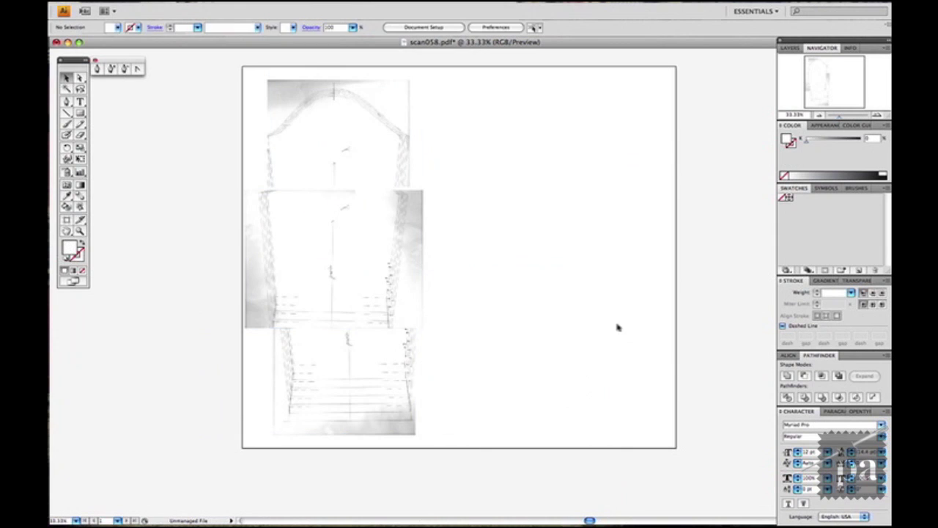
# Step: Narrow the artboard to about 14.6 in so it fits closely around the stacked sleeve scans
pyautogui.hotkey('shift', 'o')
pyautogui.moveTo(675, 256); pyautogui.dragTo(427, 260)
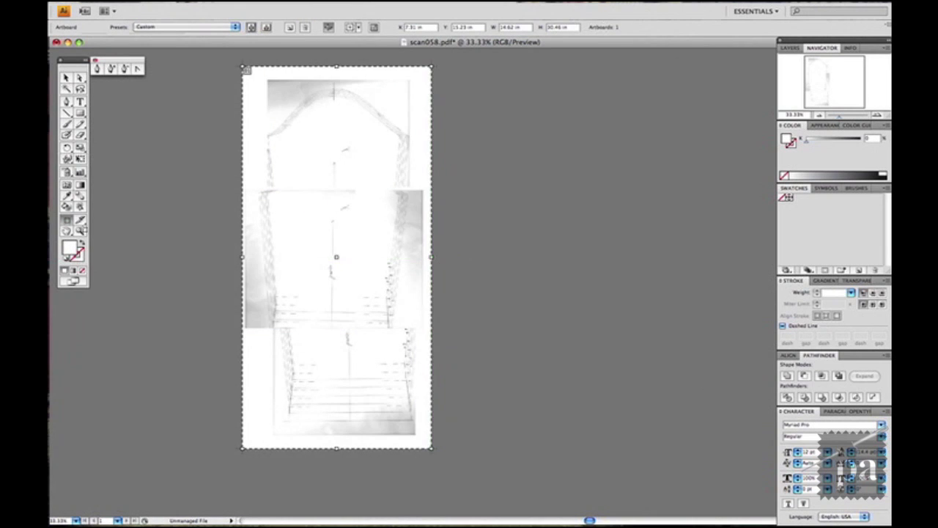
pyautogui.press('v')
pyautogui.press('super+0')
pyautogui.scroll(4, 495, 218)
pyautogui.press('super+0')
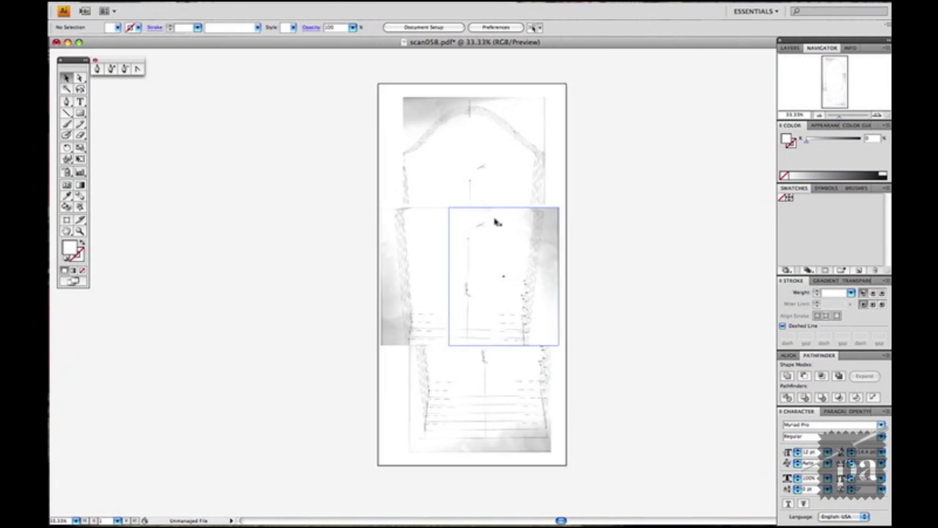
# Step: Bring the scan of the sleeve's right middle section to the front and set its opacity to 50%
pyautogui.press('super+1')
pyautogui.scroll(5, 662, 220)
pyautogui.rightClick(656, 235)
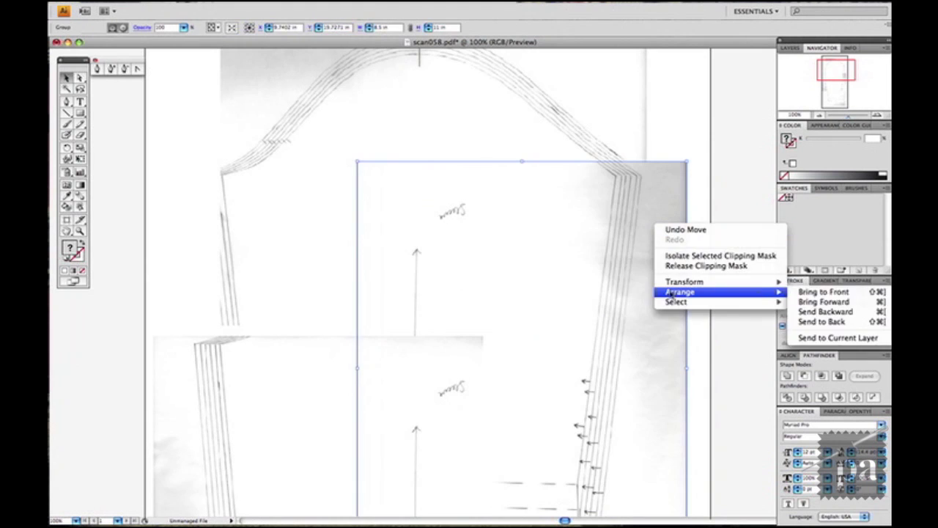
pyautogui.click(826, 294)
pyautogui.write('50')
pyautogui.press('Return')
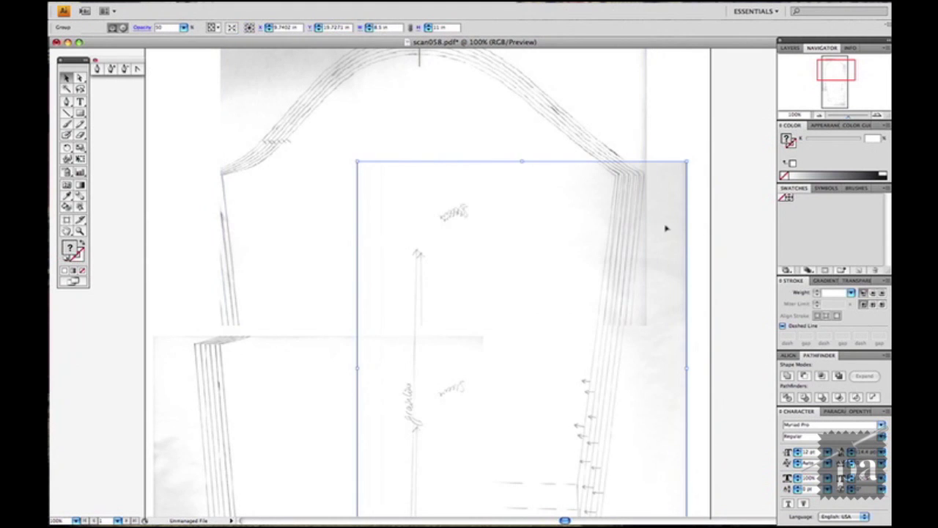
# Step: Move the semi-transparent scan so its underarm corner lines overlap those of the sleeve cap scan
pyautogui.moveTo(668, 228); pyautogui.dragTo(675, 223)
pyautogui.scroll(3, 641, 178)
pyautogui.moveTo(651, 178); pyautogui.dragTo(646, 178)
pyautogui.scroll(-5, 667, 163)
pyautogui.scroll(4, 673, 173)
pyautogui.scroll(-3, 674, 175)
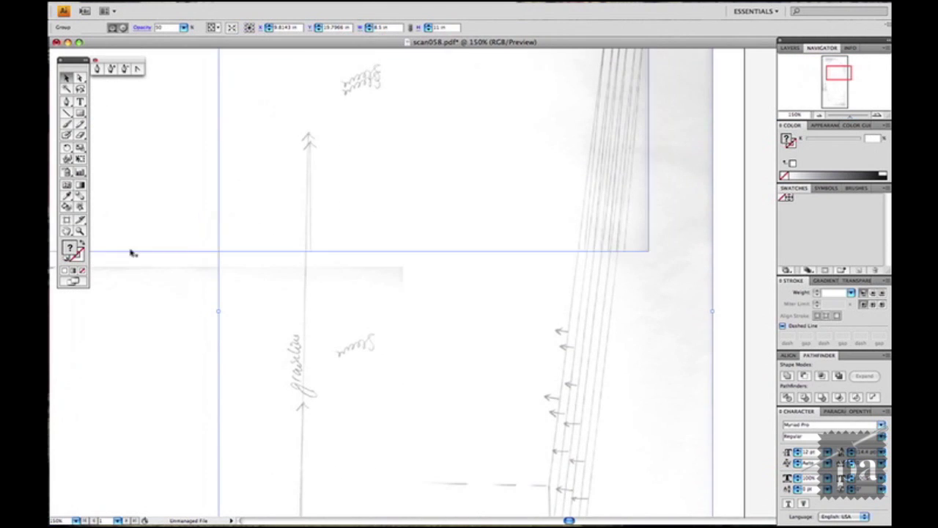
# Step: Rotate the semi-transparent scan slightly about the underarm corner so its side seam lines match the cap scan's
pyautogui.click(67, 148)
pyautogui.scroll(4, 460, 294)
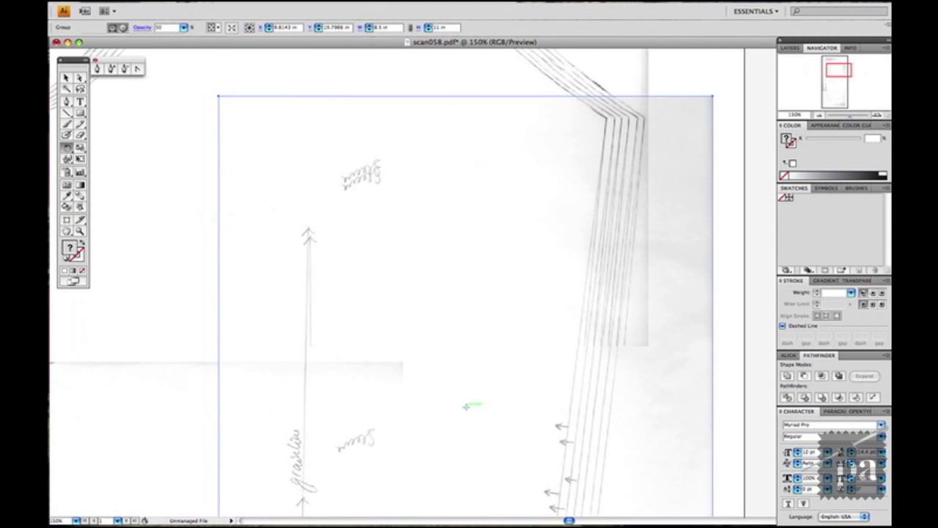
pyautogui.scroll(-5, 628, 162)
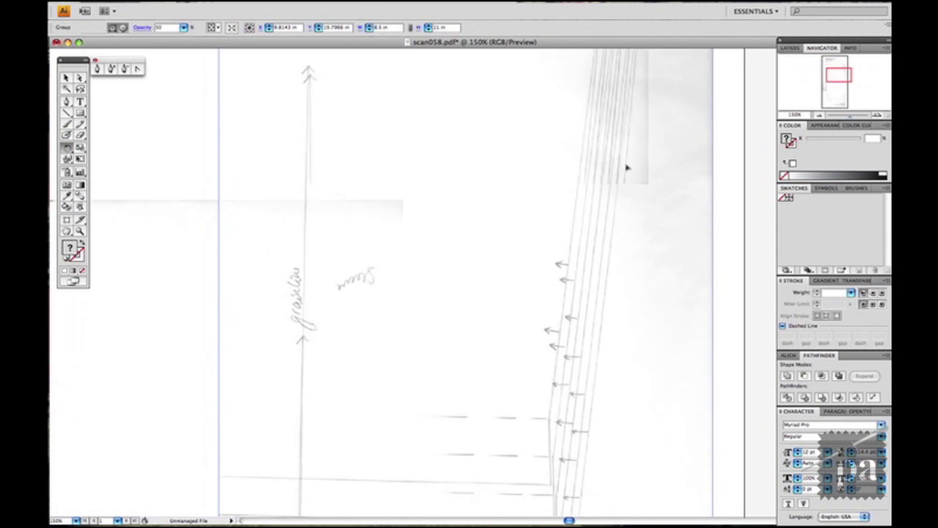
pyautogui.press('super+minus')
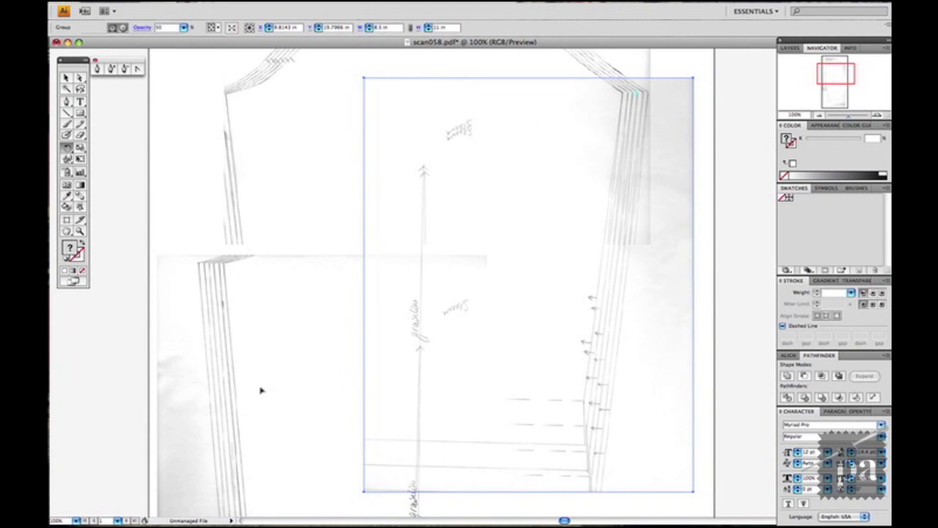
pyautogui.moveTo(347, 497); pyautogui.dragTo(358, 504)
pyautogui.scroll(4, 627, 359)
pyautogui.scroll(10, 627, 361)
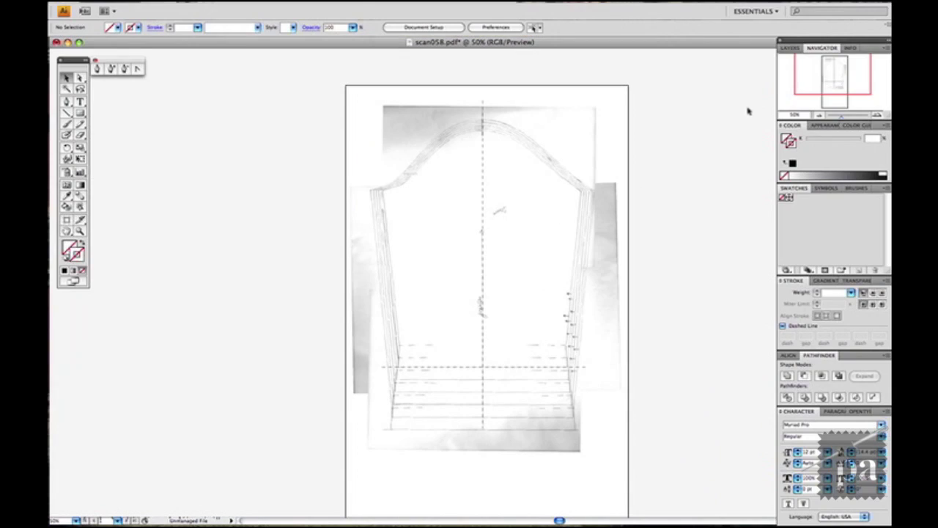
# Step: Display the layers, open the Web swatch library, and add red, purple, blue, cyan and green colours to the document swatches
pyautogui.click(788, 48)
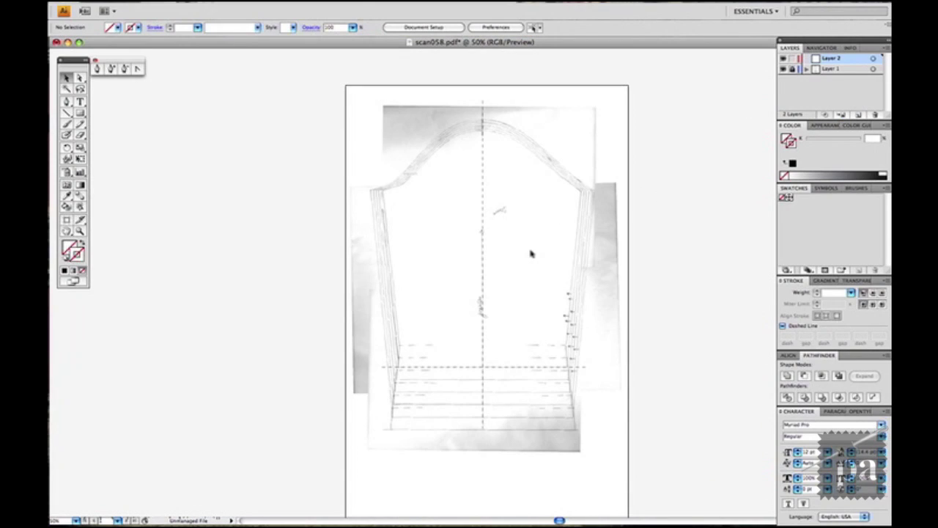
pyautogui.press('super+plus')
pyautogui.press('super+plus')
pyautogui.press('super+plus')
pyautogui.hscroll(-5, 530, 256)
pyautogui.press('p')
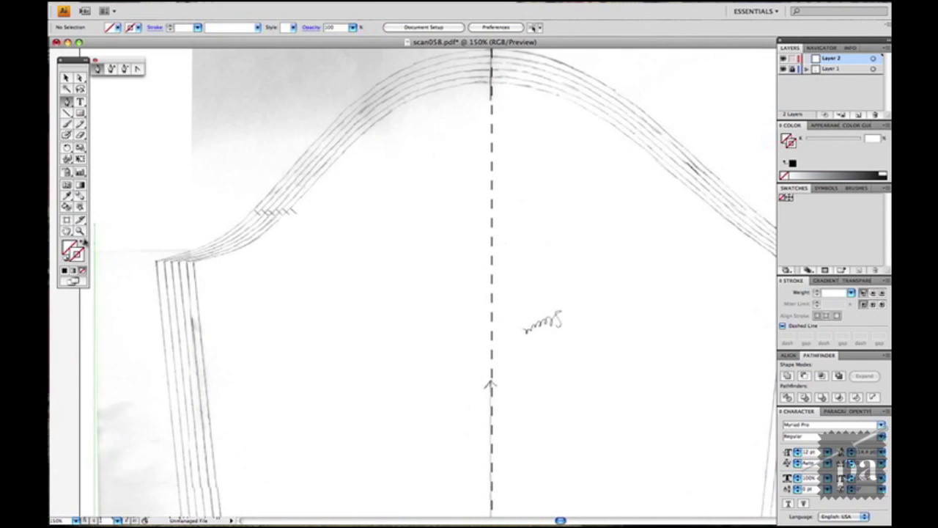
pyautogui.click(884, 189)
pyautogui.moveTo(805, 401)
pyautogui.moveTo(705, 406)
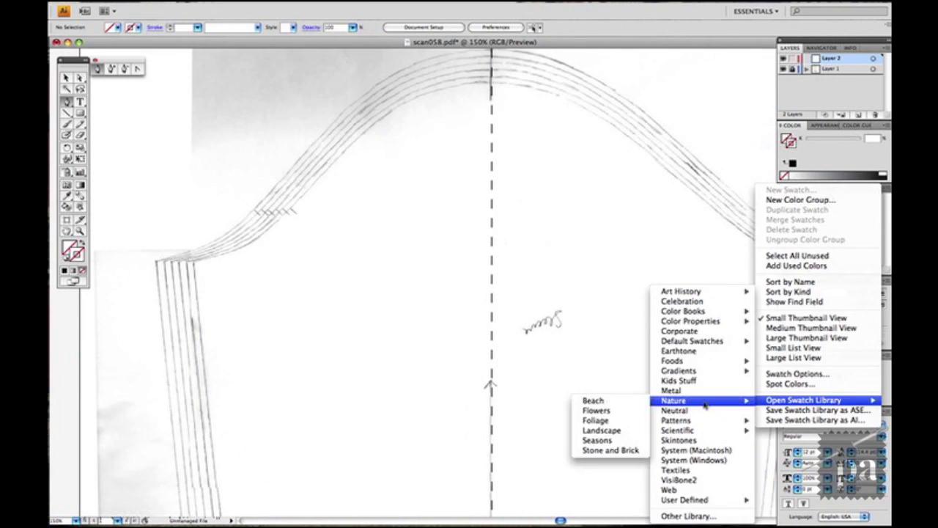
pyautogui.click(707, 490)
pyautogui.moveTo(760, 185); pyautogui.dragTo(760, 267)
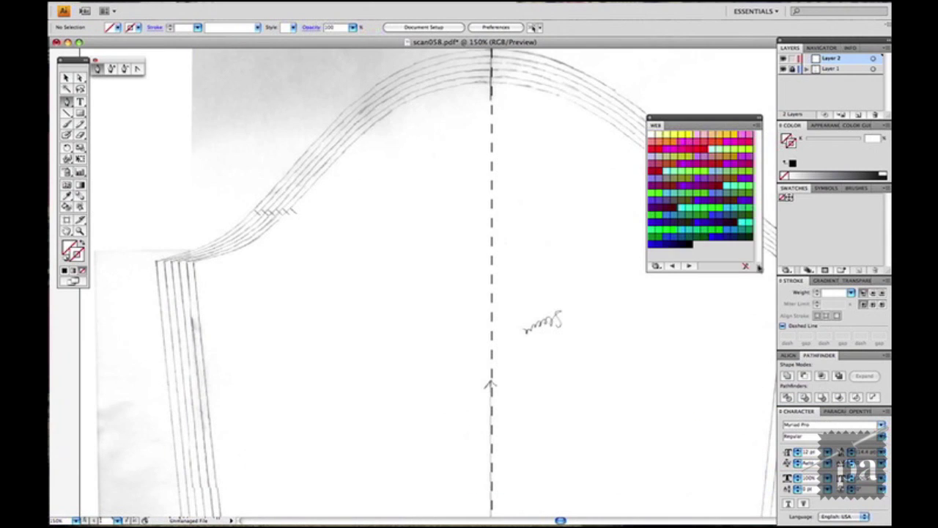
pyautogui.click(705, 201)
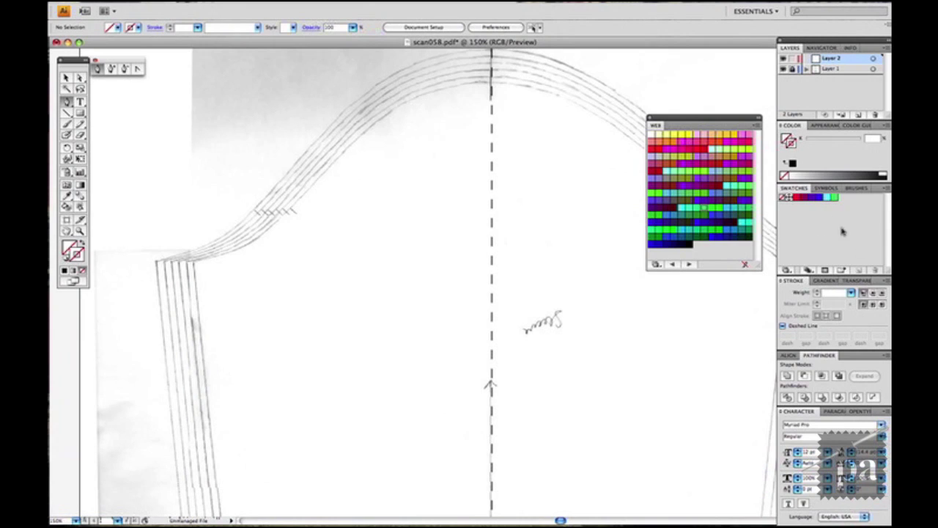
pyautogui.click(649, 118)
# Step: Trace the innermost sleeve size's left side seam and hem line with the Pen tool, using a red 1 pt stroke
pyautogui.click(797, 198)
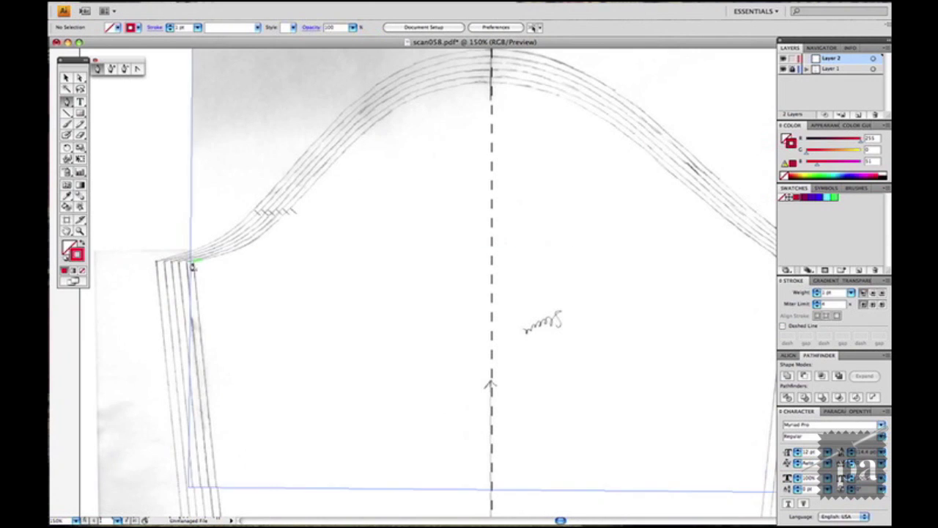
pyautogui.click(193, 262)
pyautogui.scroll(-10, 267, 265)
pyautogui.click(241, 184)
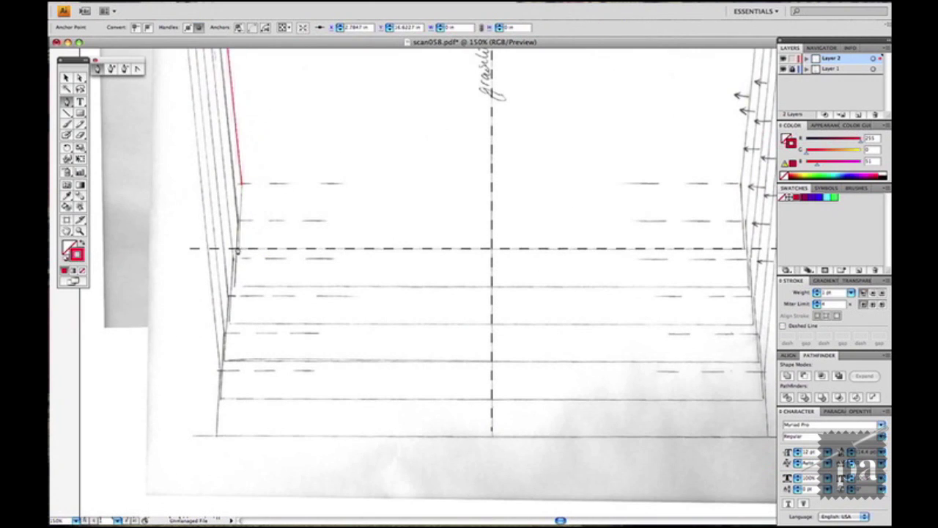
pyautogui.click(237, 249)
pyautogui.click(742, 249)
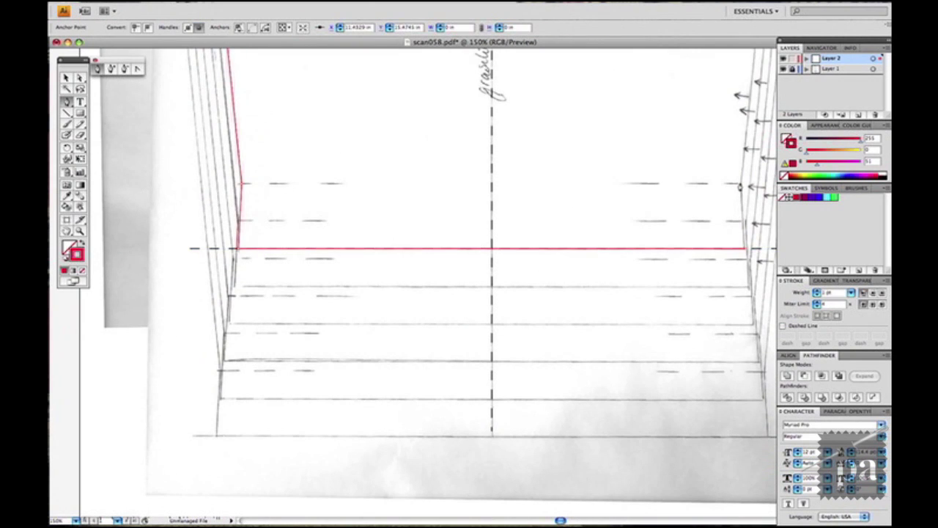
# Step: Continue the red path up the right side seam to the underarm corner and onto the sleeve cap
pyautogui.scroll(10, 739, 187)
pyautogui.hscroll(5, 739, 187)
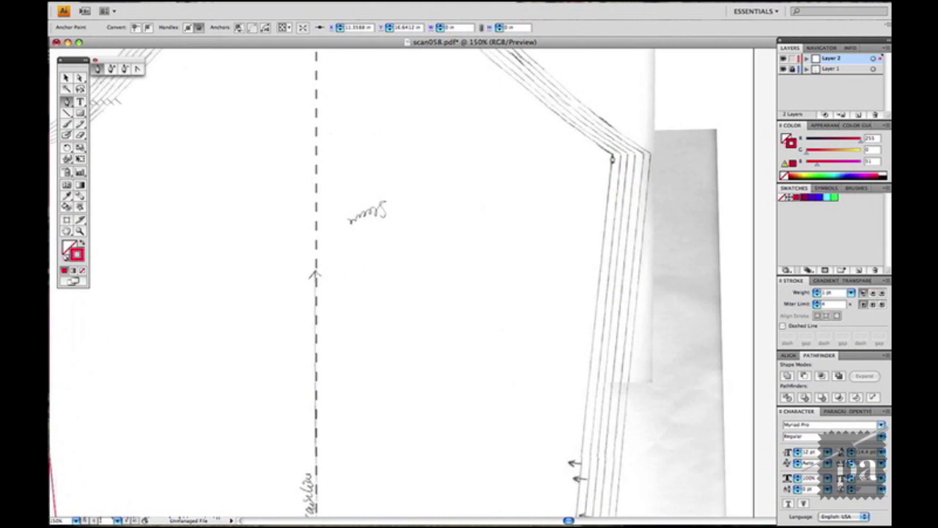
pyautogui.click(612, 159)
pyautogui.scroll(5, 469, 220)
pyautogui.click(484, 206)
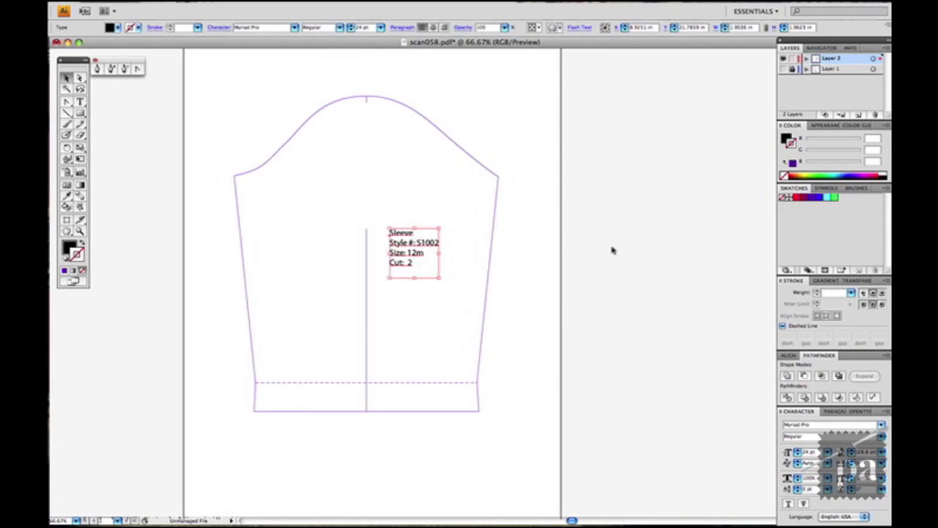
# Step: Add the line "Self" below "Cut: 2" in the sleeve's text label
pyautogui.click(611, 250)
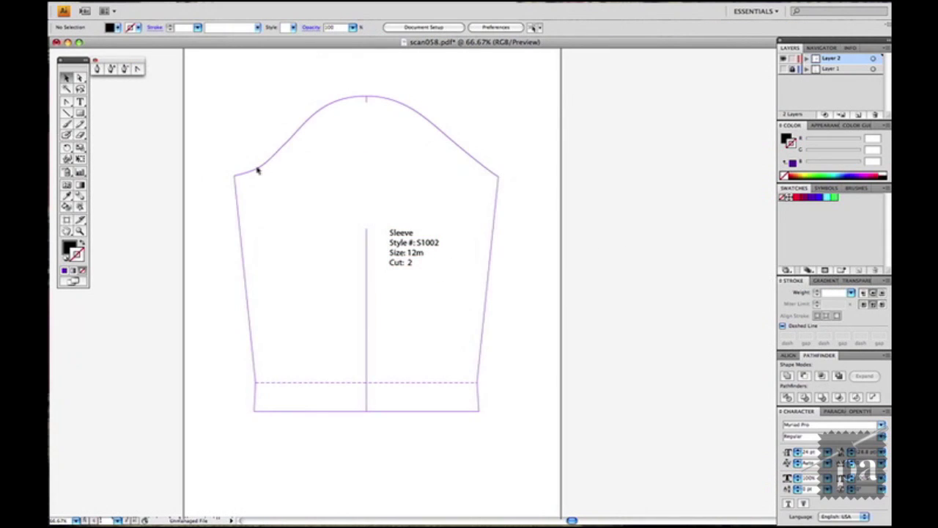
pyautogui.click(81, 102)
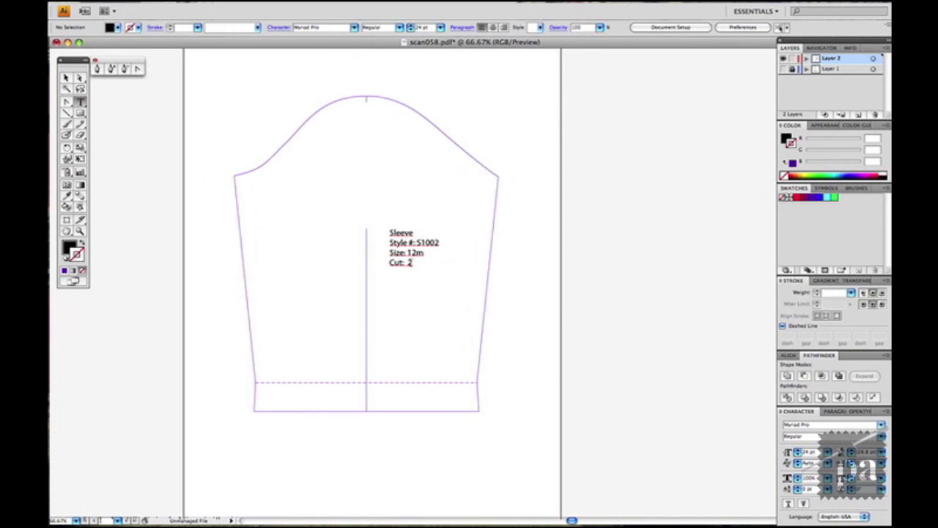
pyautogui.click(412, 263)
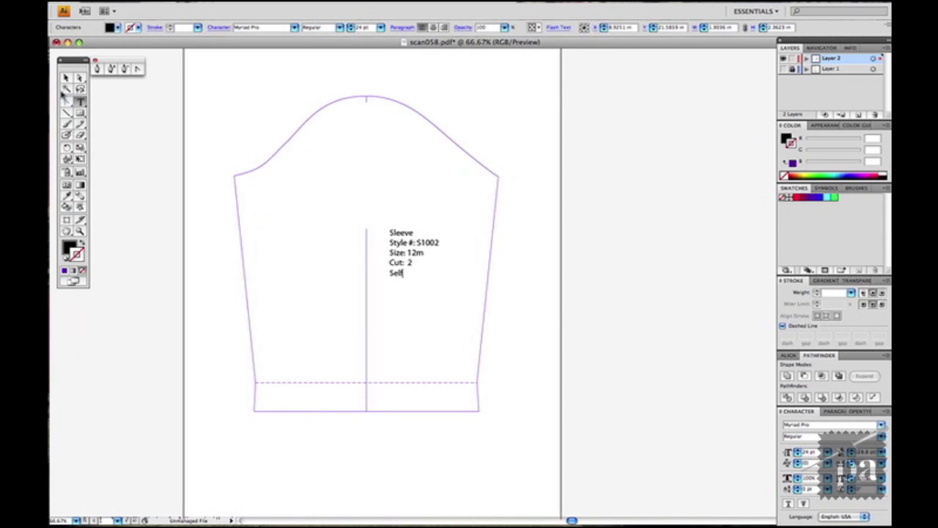
# Step: Draw a circle about 0.43 in across over the cut quantity 2 in the sleeve label
pyautogui.click(82, 114)
pyautogui.moveTo(81, 115); pyautogui.dragTo(110, 127)
pyautogui.moveTo(110, 128); pyautogui.dragTo(110, 140)
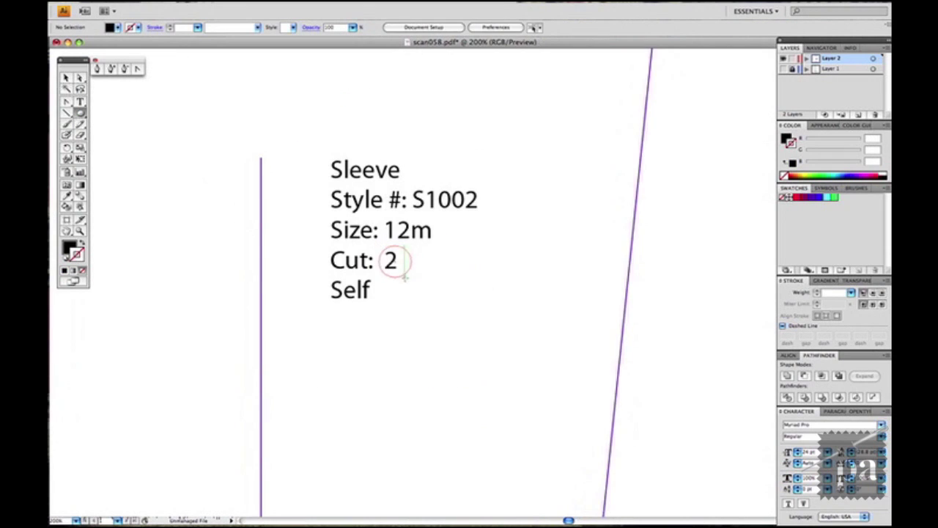
pyautogui.moveTo(405, 278); pyautogui.dragTo(406, 279)
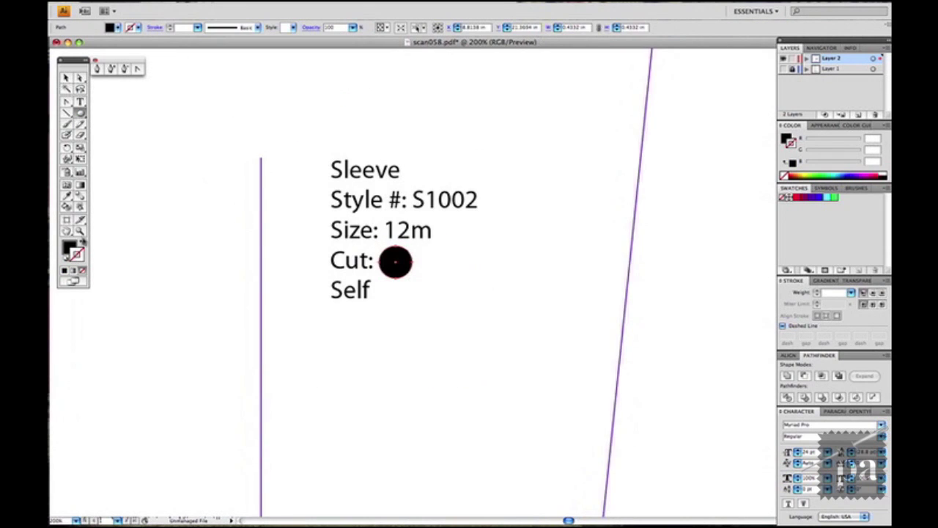
# Step: Swap the circle's fill and stroke to leave a black outline, and nudge it left to centre it around the 2
pyautogui.click(82, 243)
pyautogui.click(67, 78)
pyautogui.press('Left')
pyautogui.press('Left')
pyautogui.press('Left')
pyautogui.press('Left')
pyautogui.click(540, 239)
pyautogui.press('super+minus')
pyautogui.press('super+minus')
pyautogui.press('super+minus')
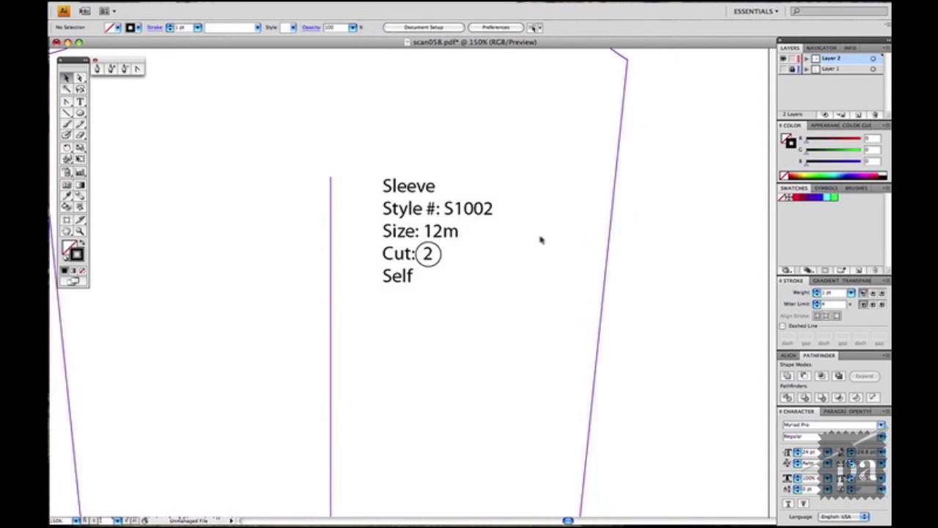
# Step: Open a symbol library and place the Arrow 3 symbol on the blank area to the right of the artboard
pyautogui.scroll(2, 621, 242)
pyautogui.scroll(-1, 622, 243)
pyautogui.click(826, 187)
pyautogui.click(885, 187)
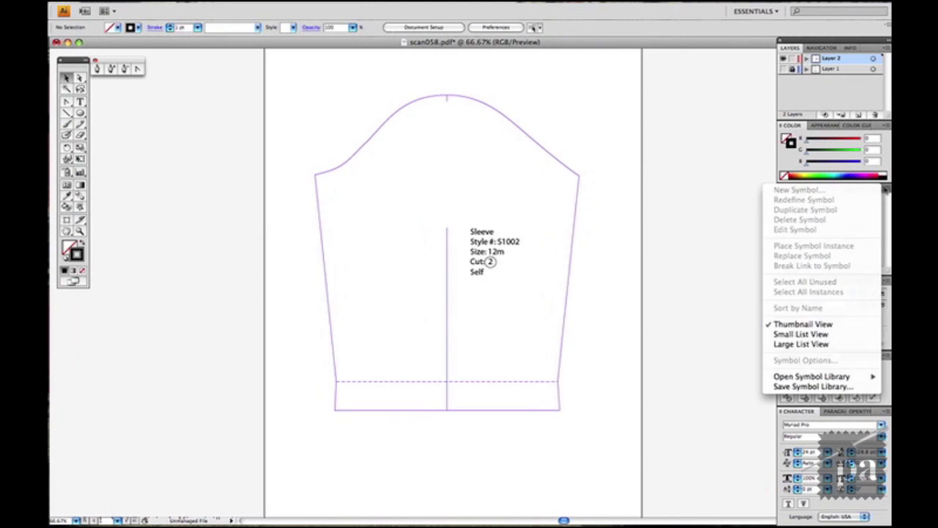
pyautogui.moveTo(859, 381)
pyautogui.click(704, 191)
pyautogui.moveTo(569, 217); pyautogui.dragTo(688, 231)
pyautogui.rightClick(688, 231)
pyautogui.click(451, 264)
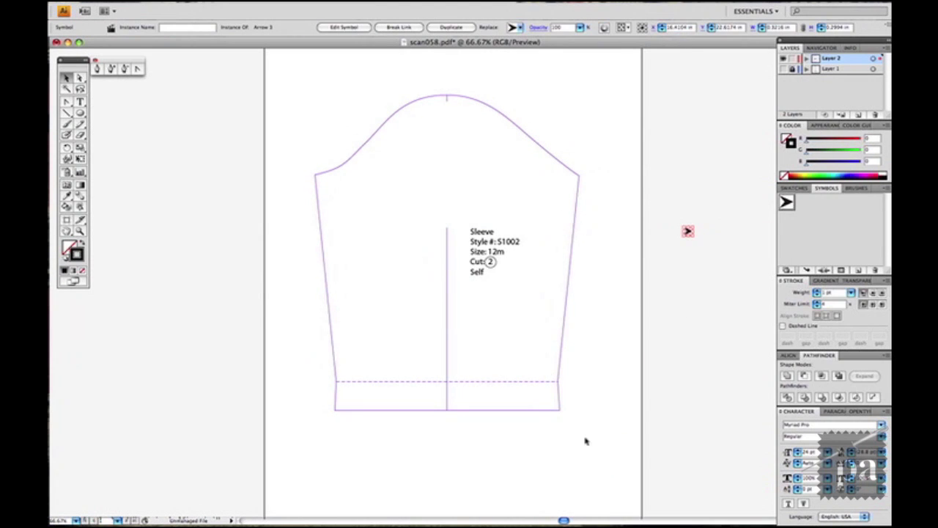
# Step: Recolour the strokes of the sleeve outline, fold line and grainline to black
pyautogui.moveTo(585, 441); pyautogui.dragTo(425, 343)
pyautogui.click(795, 189)
pyautogui.click(884, 177)
pyautogui.click(664, 233)
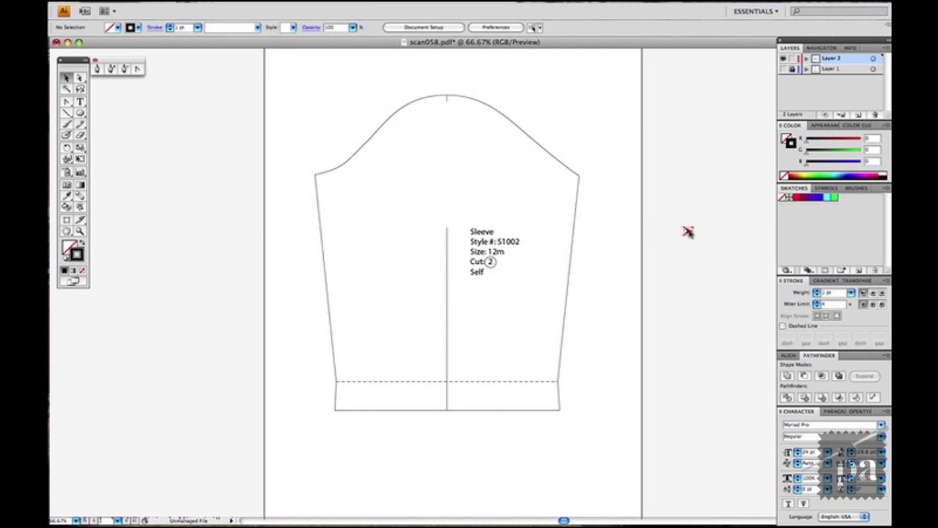
# Step: Position the arrow symbol as an arrowhead on the upper end of the sleeve's grainline
pyautogui.click(688, 232)
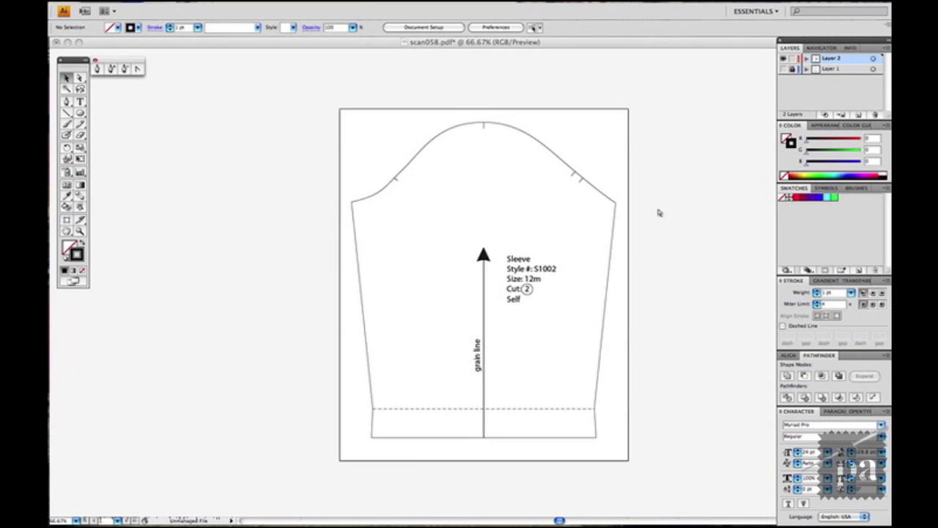
# Step: Set the print options to tile the artwork by Imageable Areas, and keep the settings without printing
pyautogui.hotkey('ctrl', 'p')
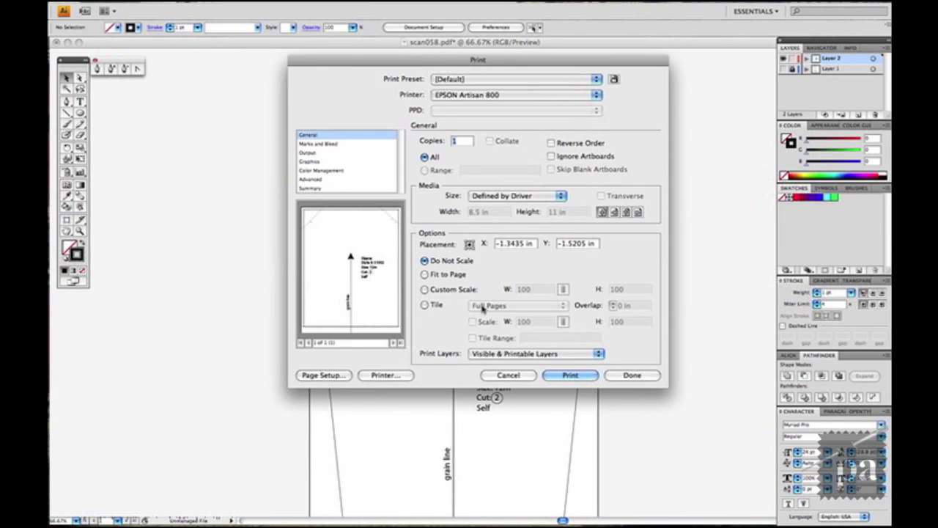
pyautogui.click(425, 306)
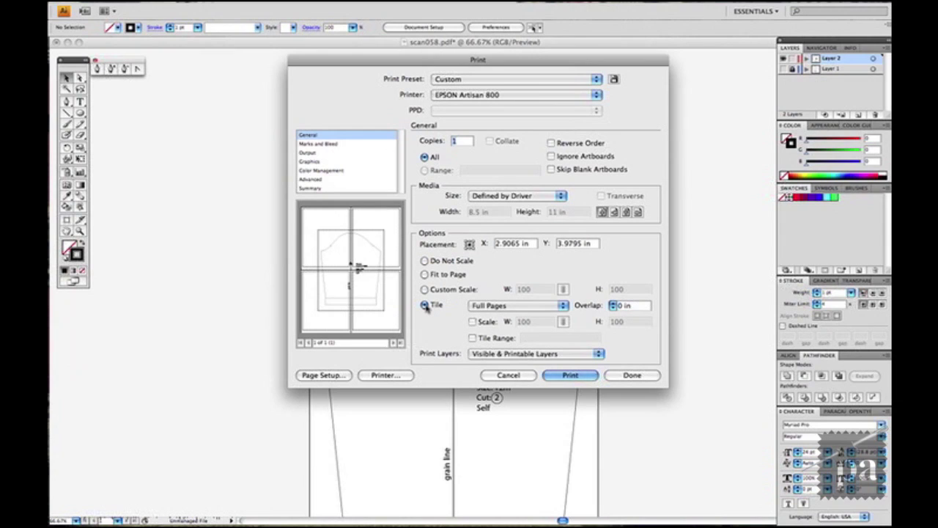
pyautogui.click(521, 306)
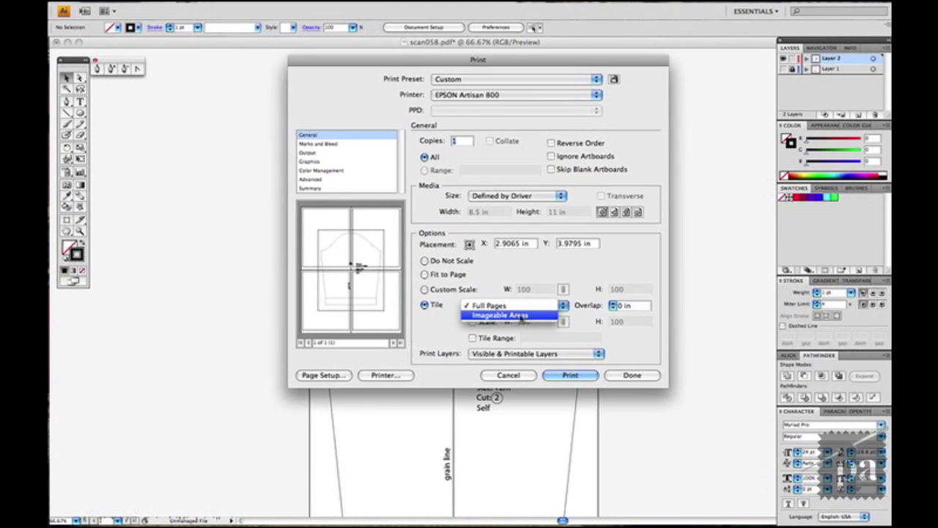
pyautogui.click(520, 316)
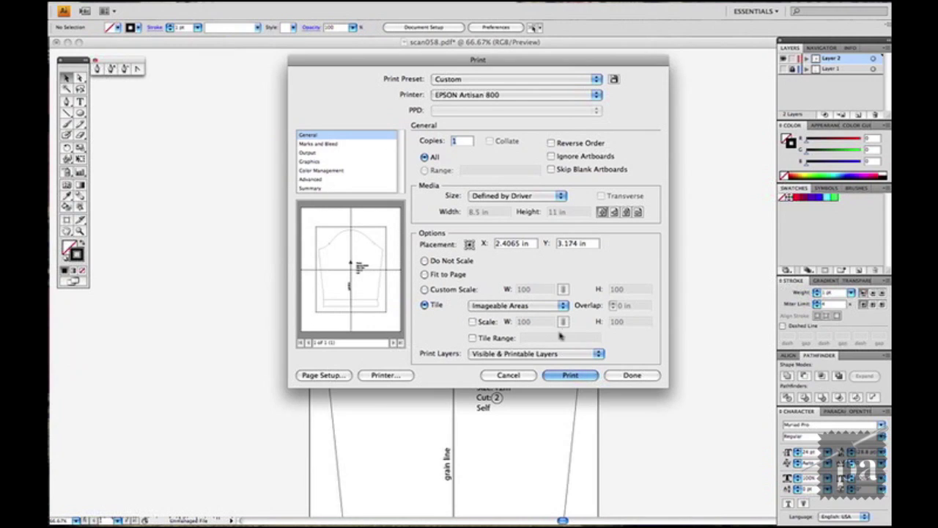
pyautogui.click(632, 375)
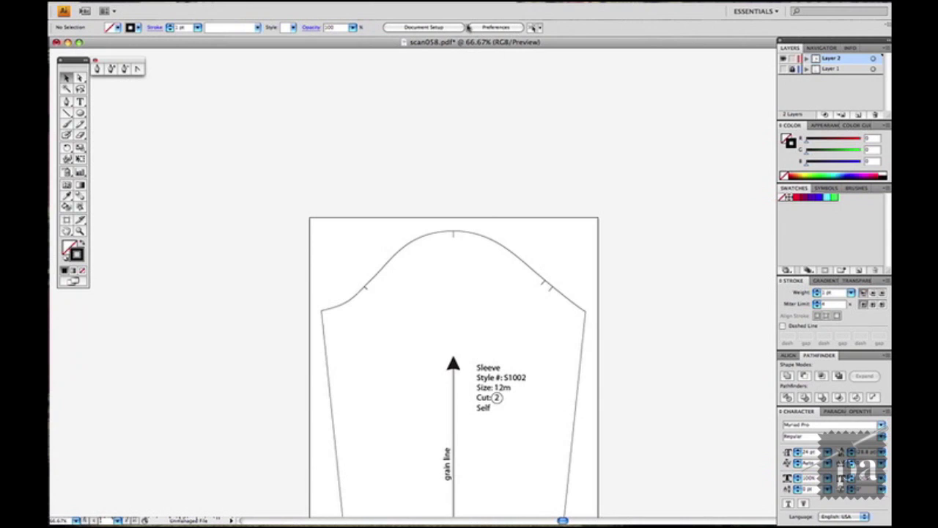
# Step: Show the print tiling over the sleeve pattern
pyautogui.click(336, 2)
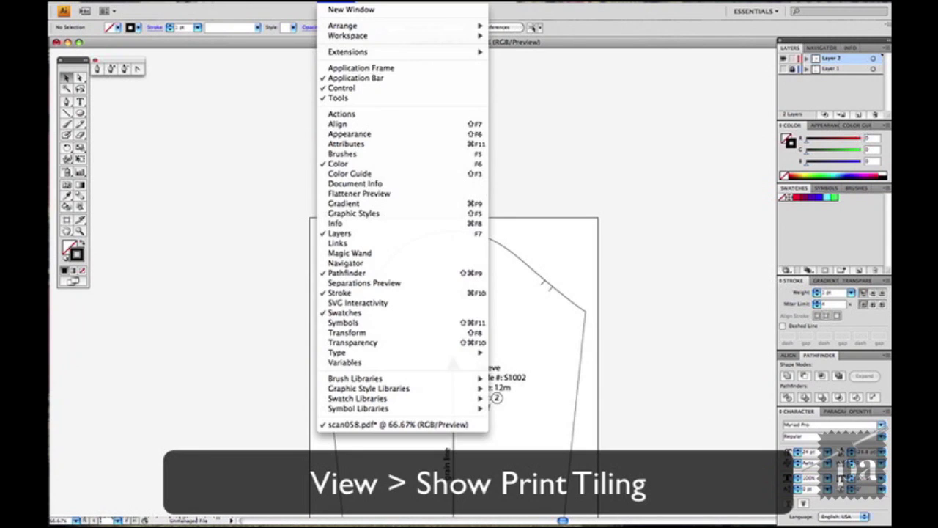
pyautogui.moveTo(300, 1)
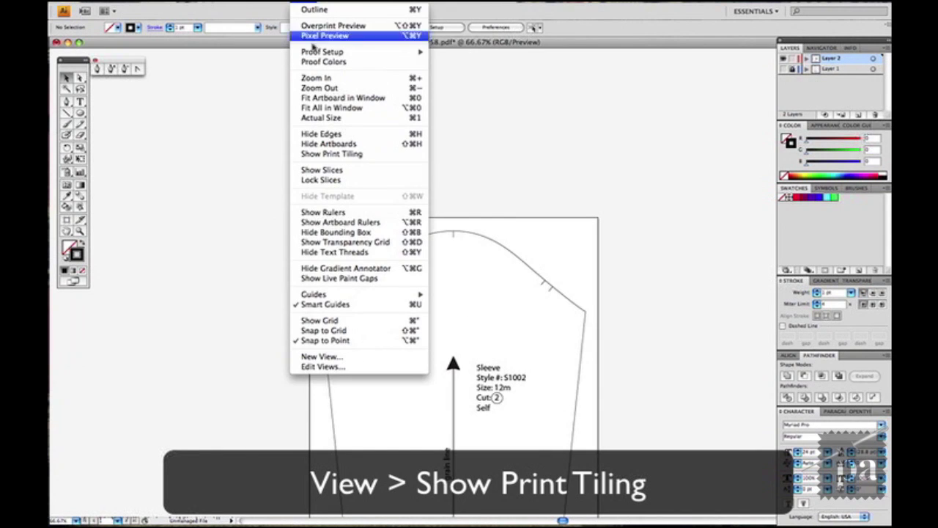
pyautogui.click(328, 153)
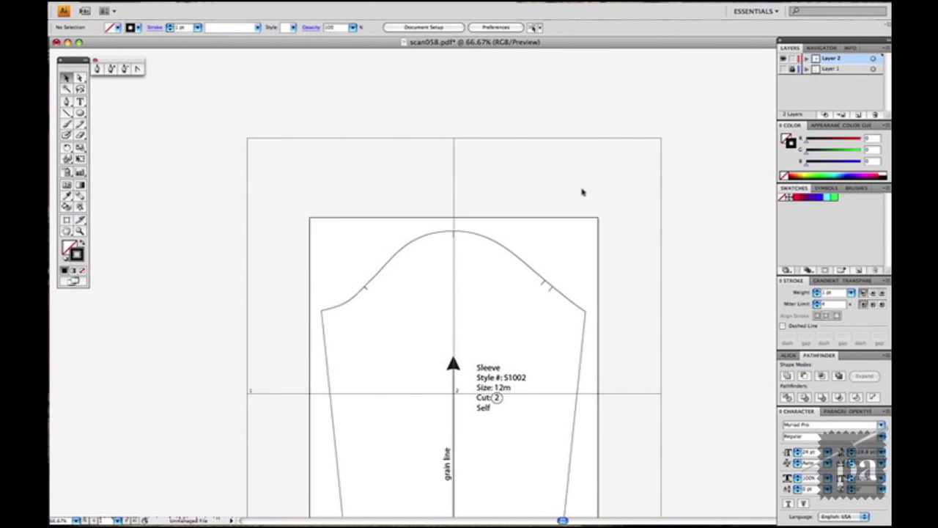
# Step: Draw a cyan circle about 0.54 in across and centre it on the intersection of the print tile lines
pyautogui.scroll(-3, 585, 192)
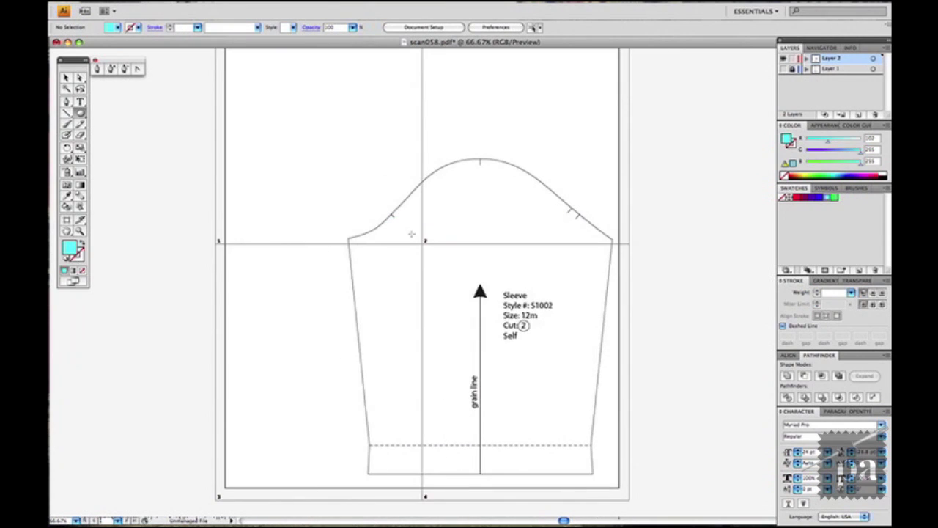
pyautogui.moveTo(422, 245); pyautogui.dragTo(427, 250)
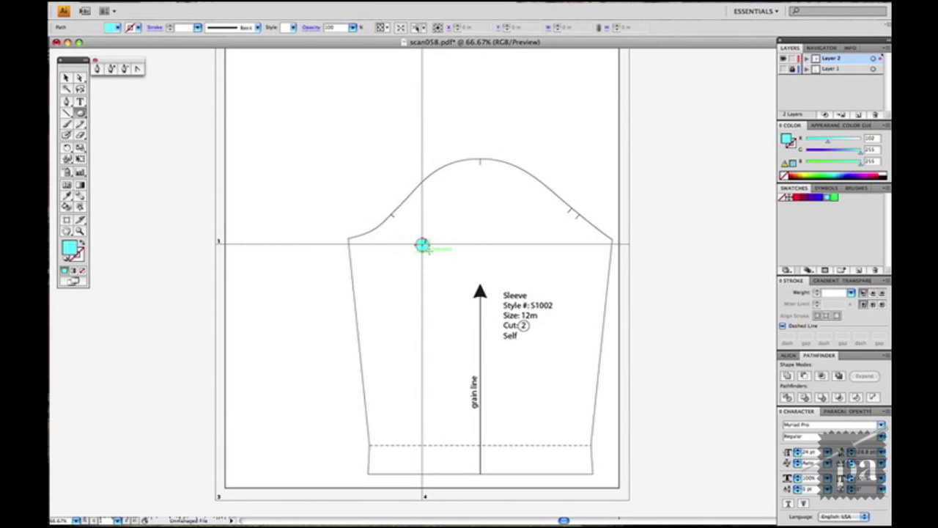
pyautogui.scroll(7, 428, 249)
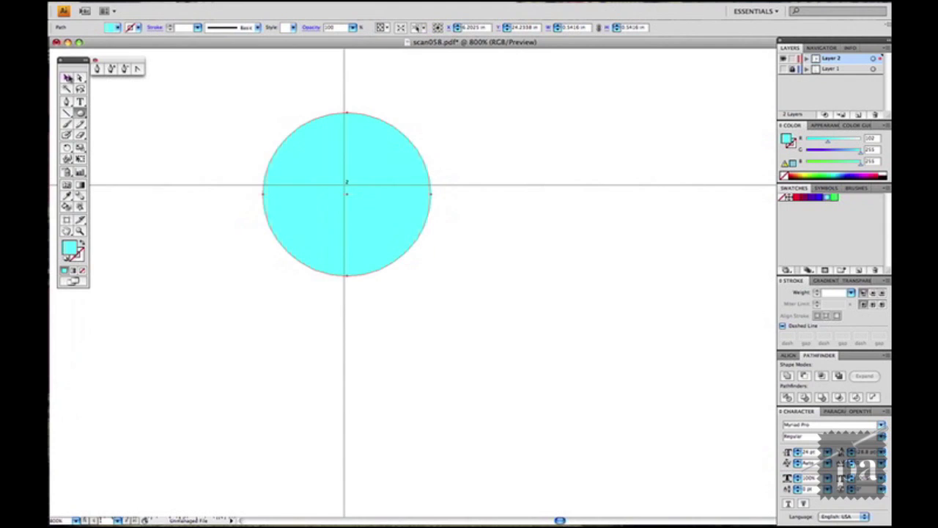
pyautogui.click(67, 77)
pyautogui.moveTo(387, 212); pyautogui.dragTo(385, 204)
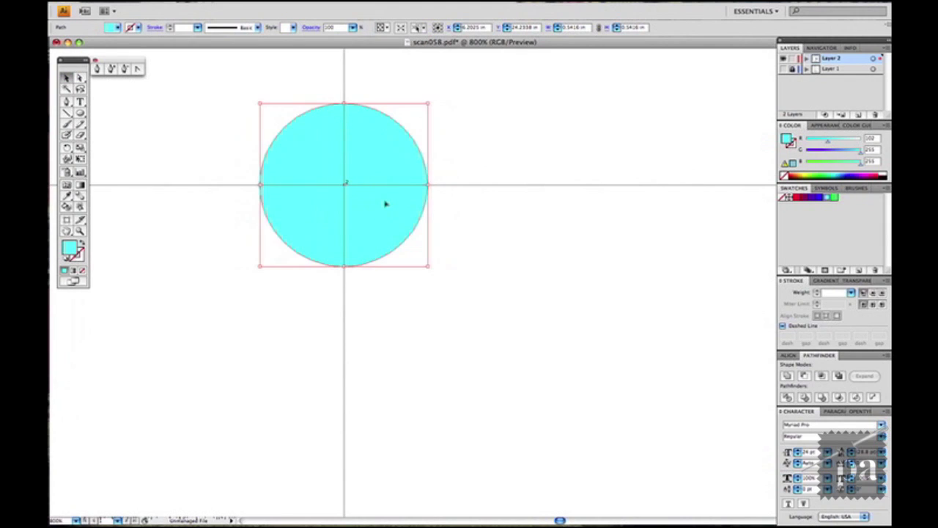
pyautogui.click(504, 211)
# Step: Set the print media size to US Letter and keep the settings without printing
pyautogui.scroll(-9, 503, 211)
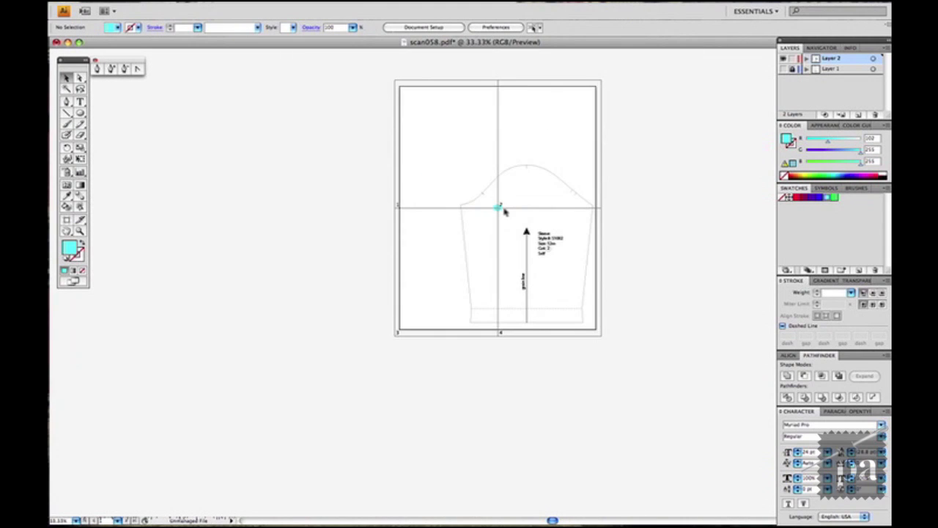
pyautogui.hscroll(5, 503, 211)
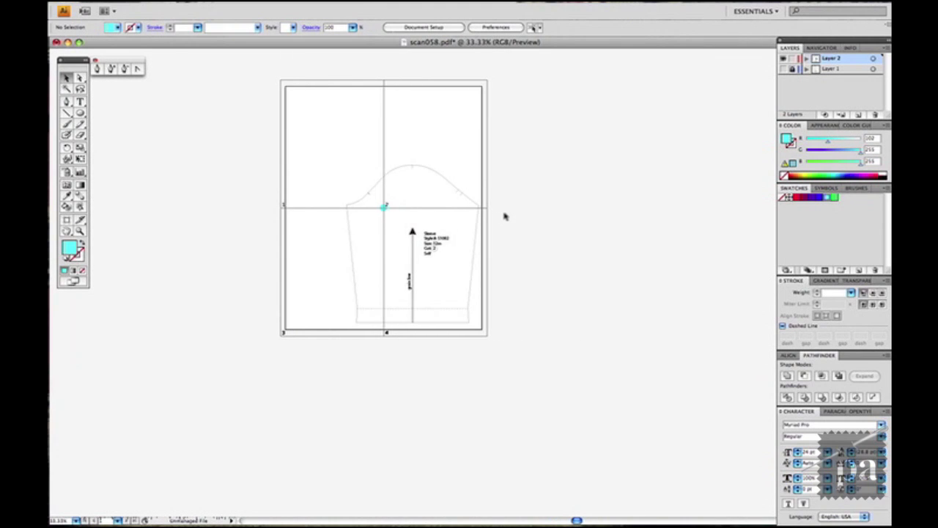
pyautogui.scroll(1, 504, 216)
pyautogui.press('super+p')
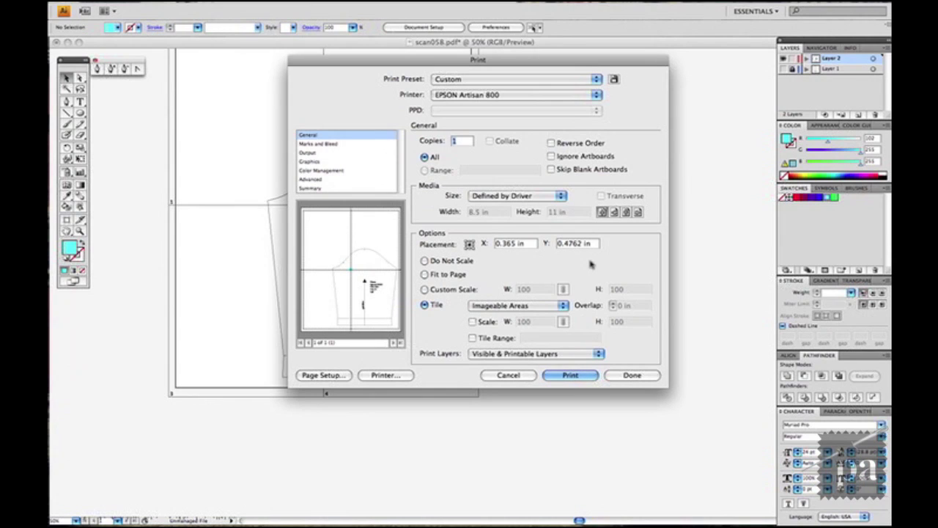
pyautogui.click(559, 197)
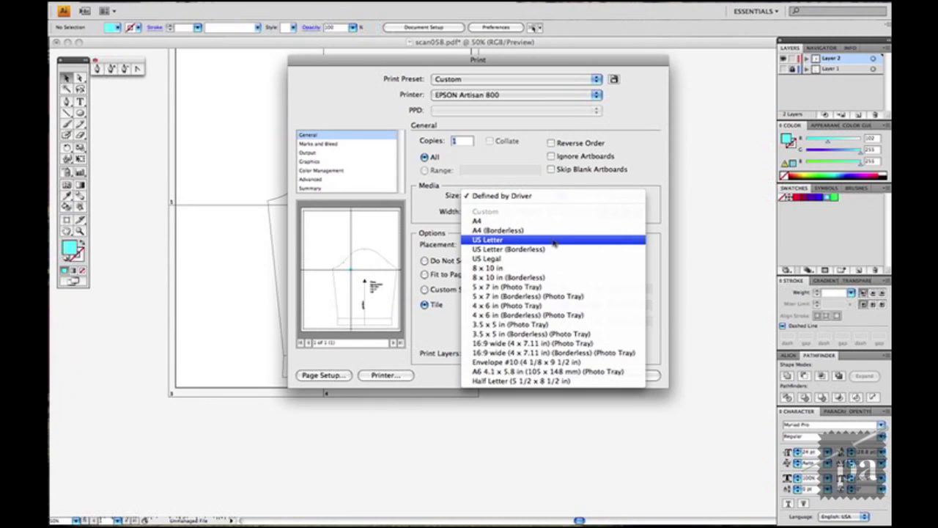
pyautogui.click(555, 243)
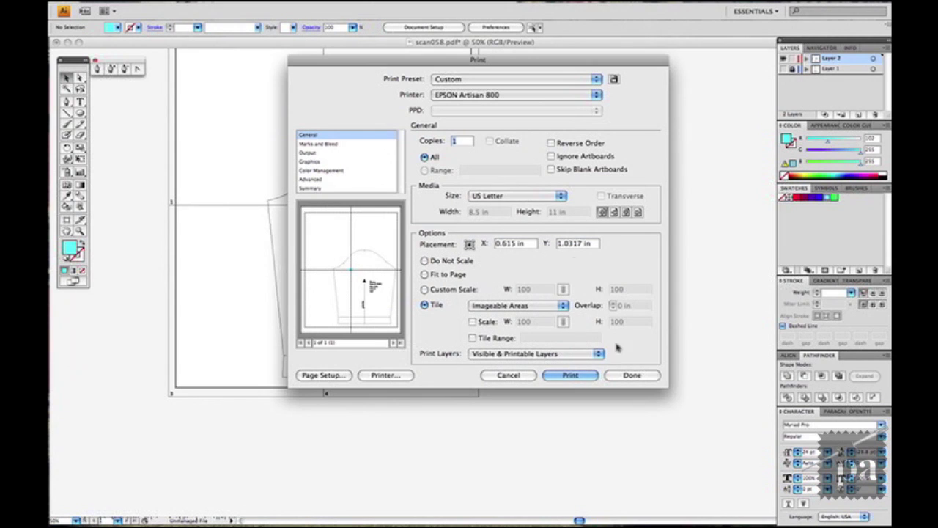
pyautogui.click(634, 376)
# Step: Enlarge the artboard by pulling its upper-left corner outward to the edge of the print tiling
pyautogui.click(66, 219)
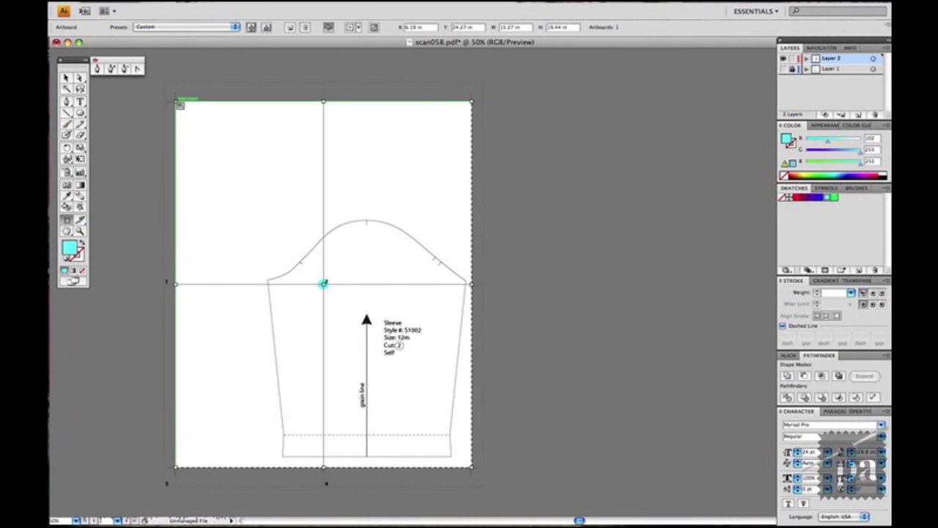
pyautogui.moveTo(176, 102); pyautogui.dragTo(159, 77)
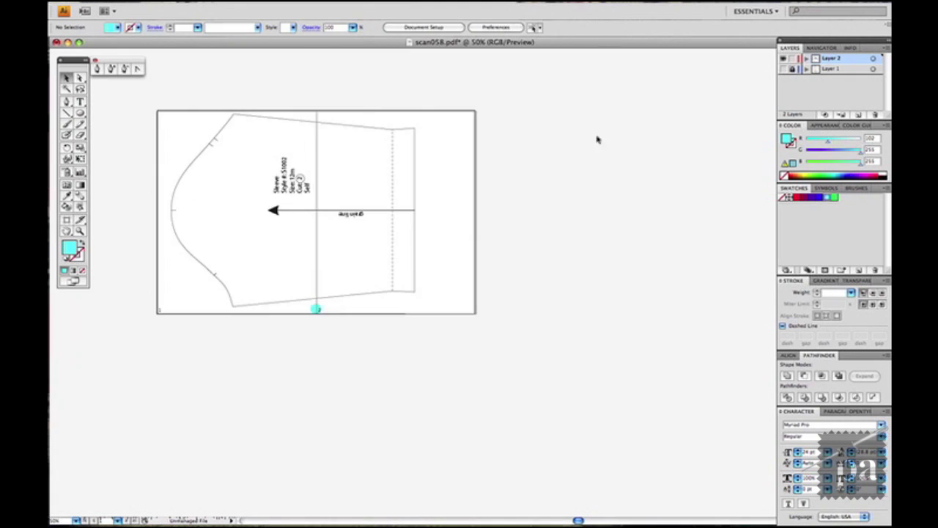
# Step: Move the cyan circle so it is centred on the lower end of the vertical tile line
pyautogui.scroll(1, 460, 204)
pyautogui.hscroll(-5, 516, 199)
pyautogui.scroll(1, 517, 198)
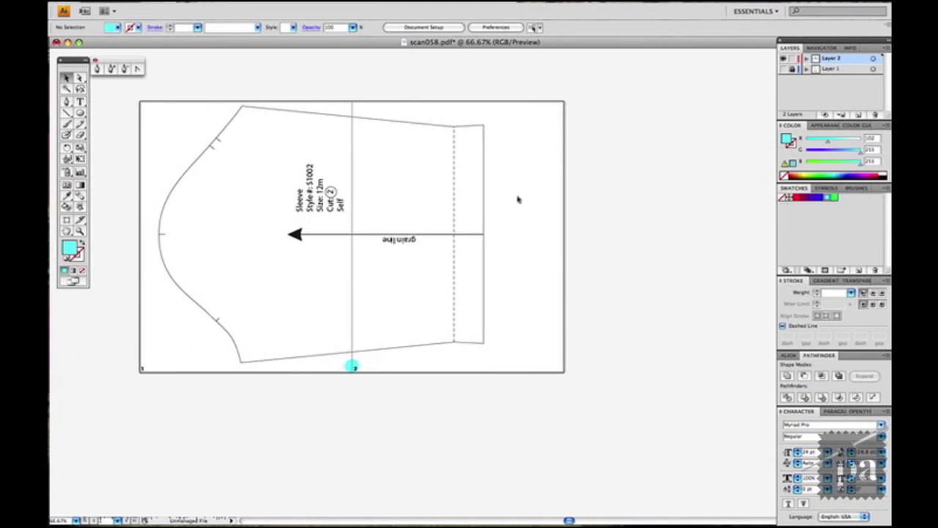
pyautogui.scroll(3, 352, 371)
pyautogui.moveTo(363, 358); pyautogui.dragTo(363, 377)
pyautogui.scroll(4, 363, 376)
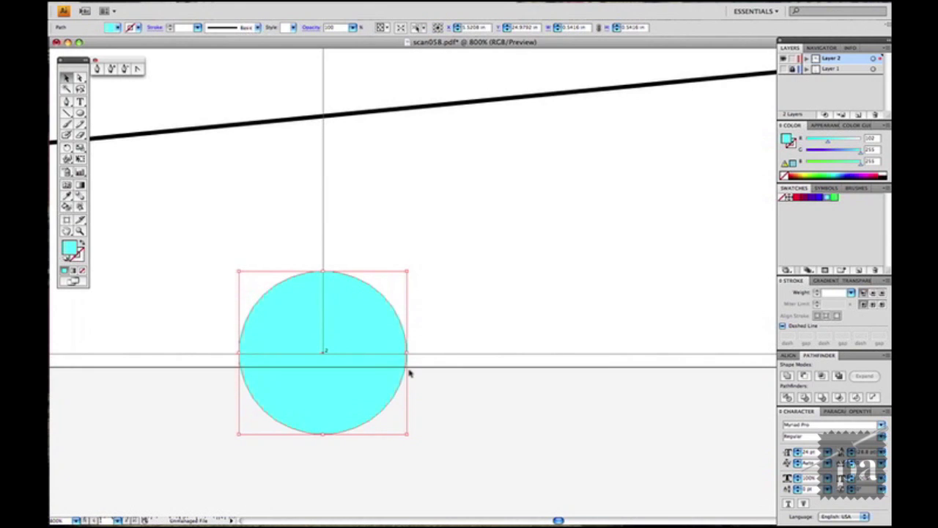
# Step: Place a copy of the cyan circle centred on the upper end of the vertical tile line
pyautogui.moveTo(372, 379); pyautogui.dragTo(453, 188)
pyautogui.moveTo(453, 188); pyautogui.dragTo(424, 107)
pyautogui.click(434, 377)
# Step: Save the pattern as a new file named Sleeve_StyleNoS1002.ai
pyautogui.scroll(-7, 432, 377)
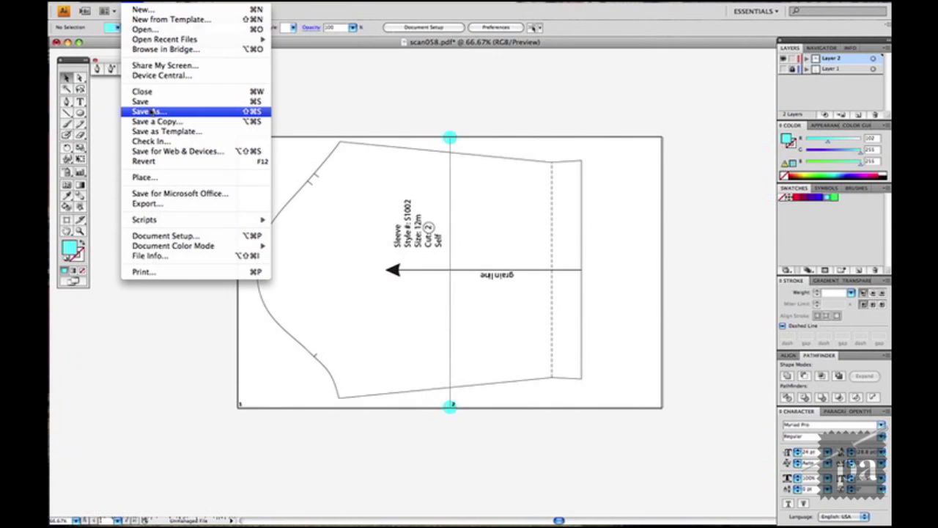
pyautogui.click(151, 112)
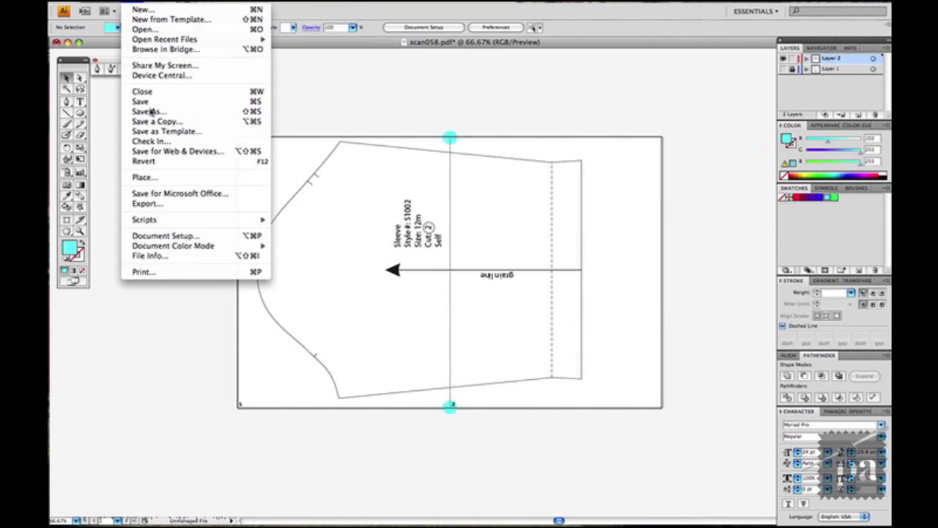
pyautogui.click(151, 112)
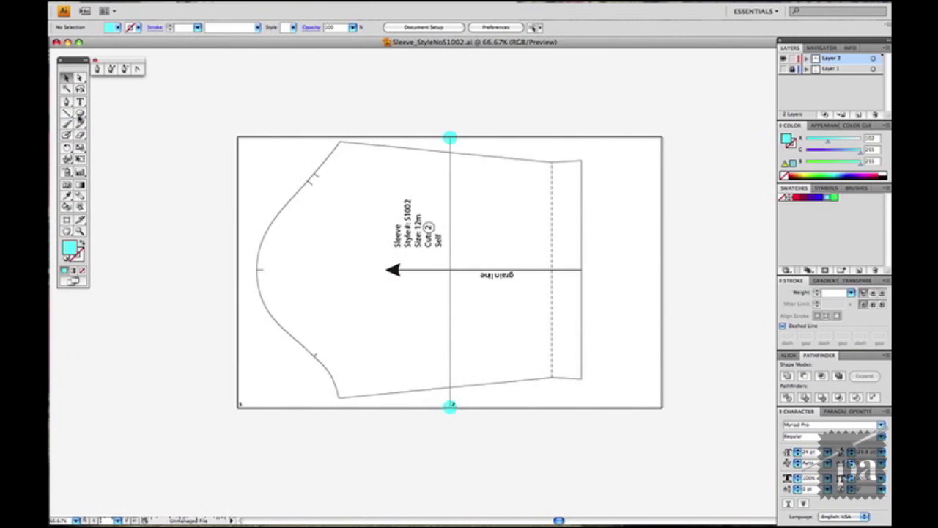
# Step: Create a rectangle 2 in wide and 2 in high below the grainline label
pyautogui.click(80, 114)
pyautogui.click(99, 115)
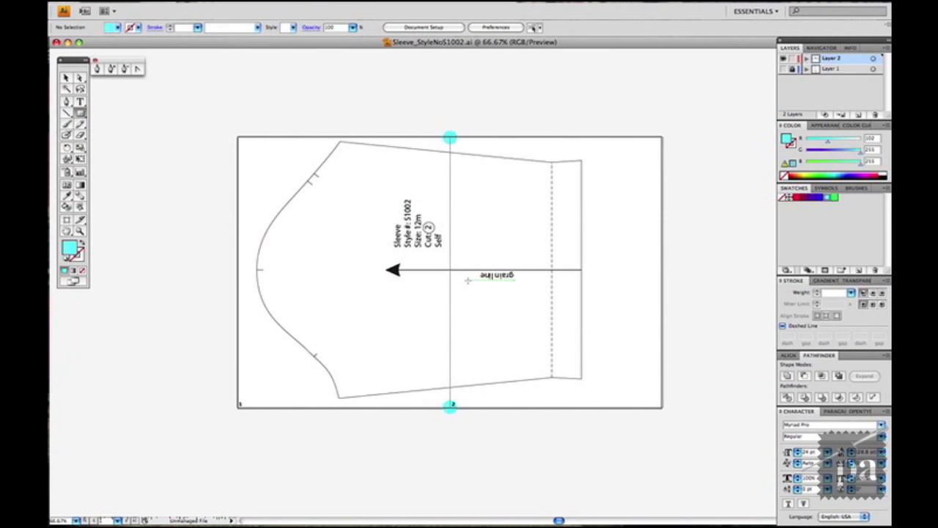
pyautogui.click(487, 306)
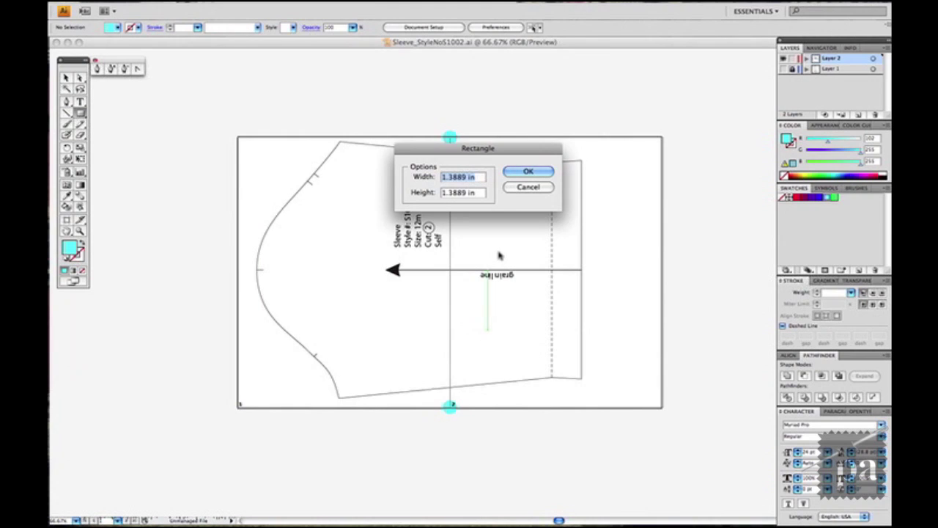
pyautogui.write('1')
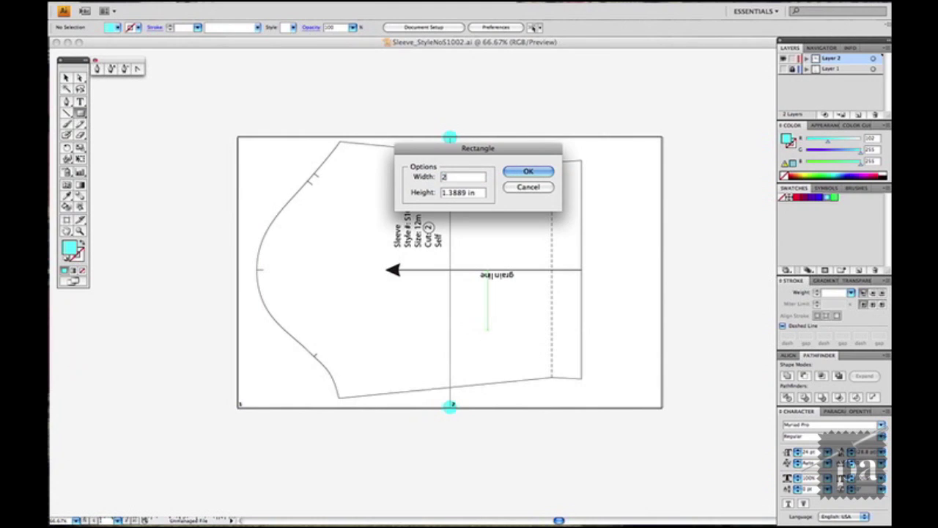
pyautogui.press('Tab')
pyautogui.write('1')
pyautogui.press('Return')
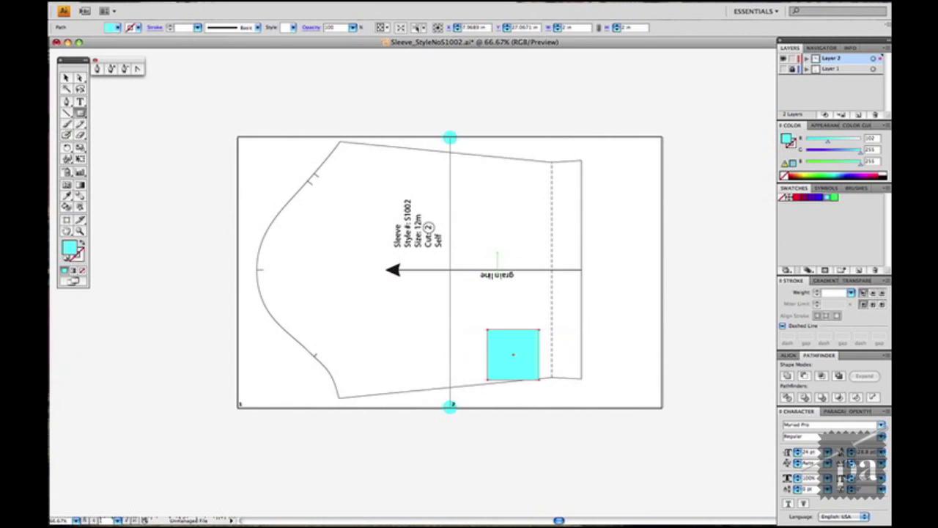
# Step: Give the 2 in square a black outline with no fill and move it to the artboard's blank lower-right corner
pyautogui.click(83, 244)
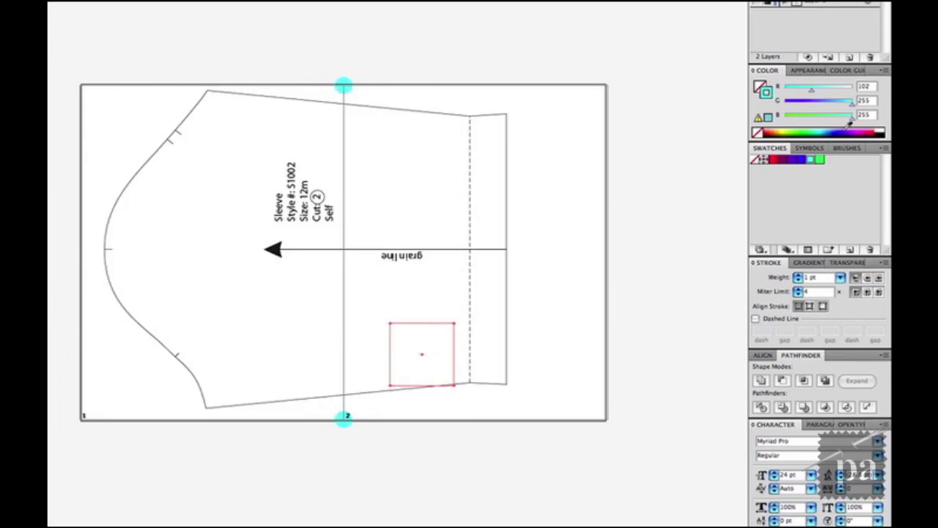
pyautogui.click(881, 136)
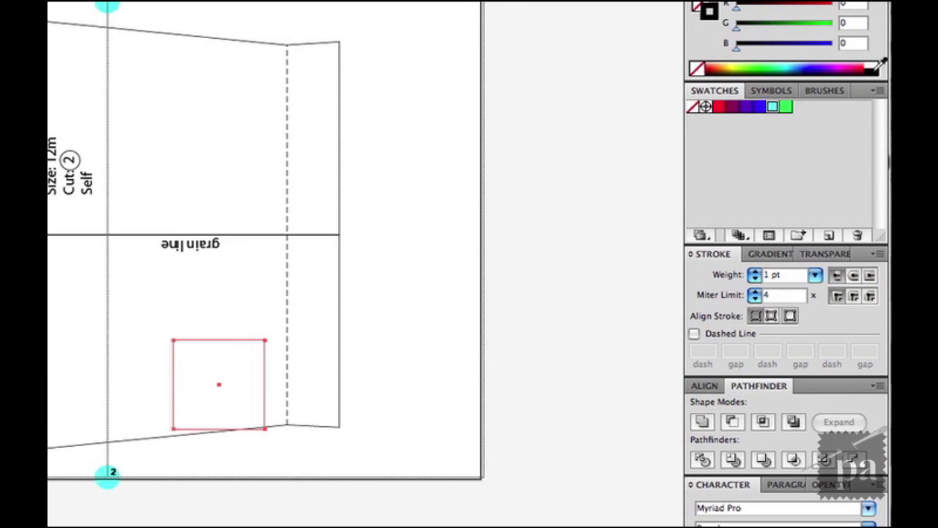
pyautogui.click(822, 306)
pyautogui.click(66, 78)
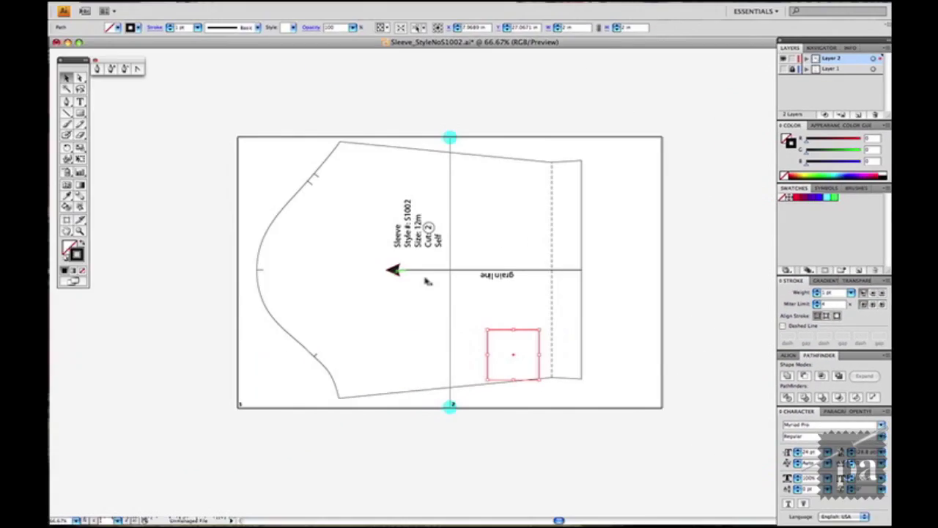
pyautogui.moveTo(513, 355); pyautogui.dragTo(625, 373)
# Step: Add a size label starting with 2" X inside the test square
pyautogui.press('t')
pyautogui.click(614, 362)
pyautogui.write('2" X')
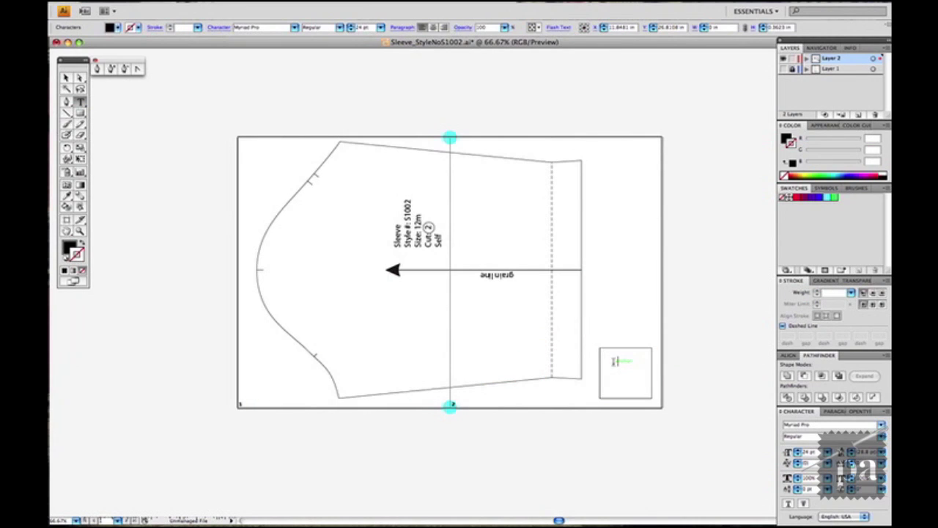
# Step: Print the tiled sleeve pattern on the EPSON Artisan 800
pyautogui.press('super+p')
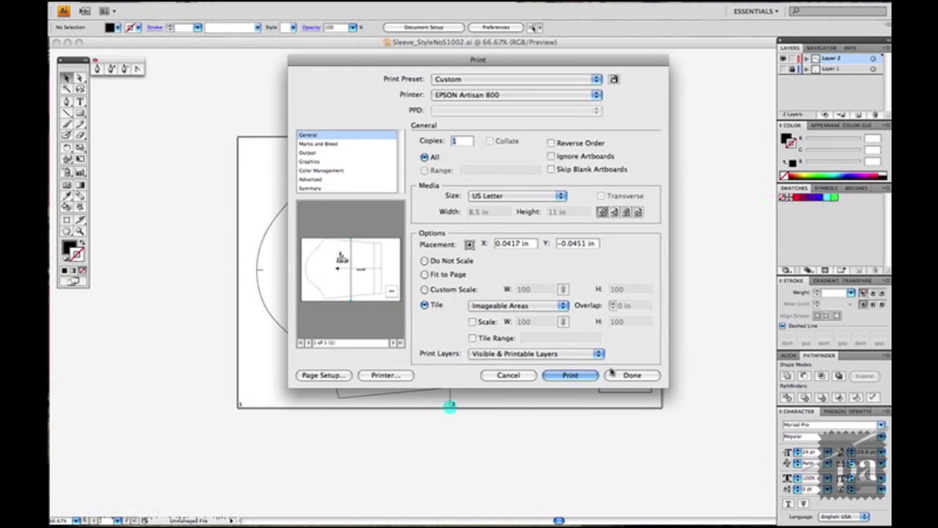
pyautogui.click(582, 378)
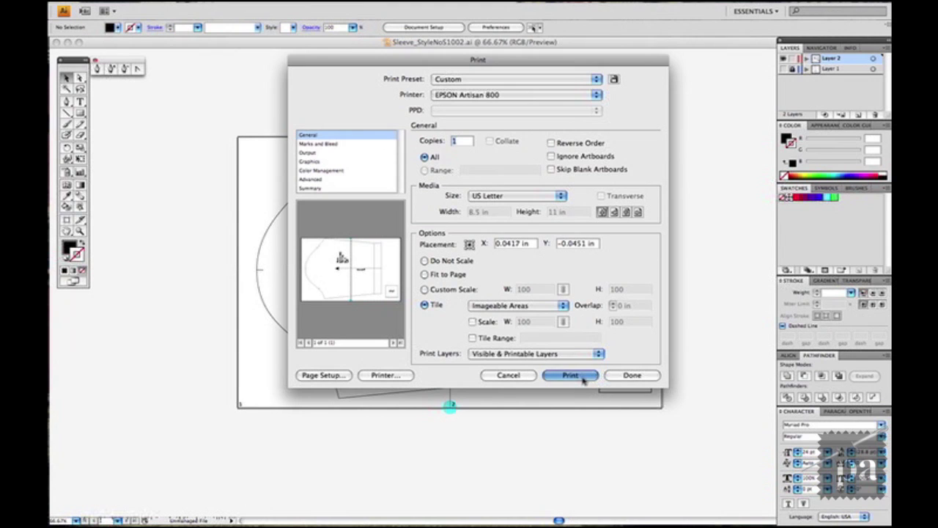